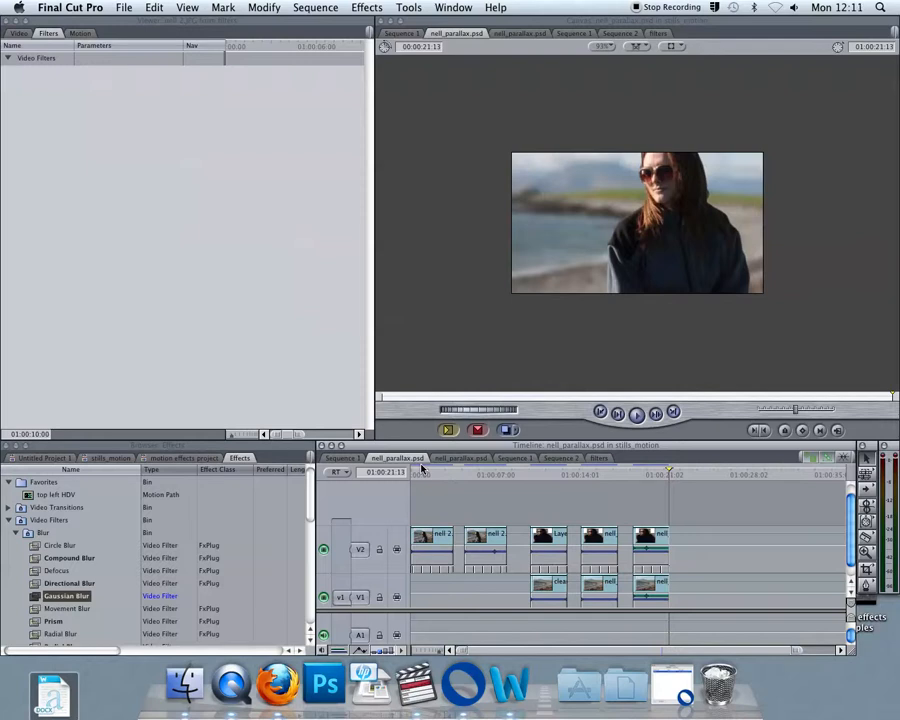
Play the last clip pair of the nell_parallax.psd sequence from 01:00:19:02
click(641, 474)
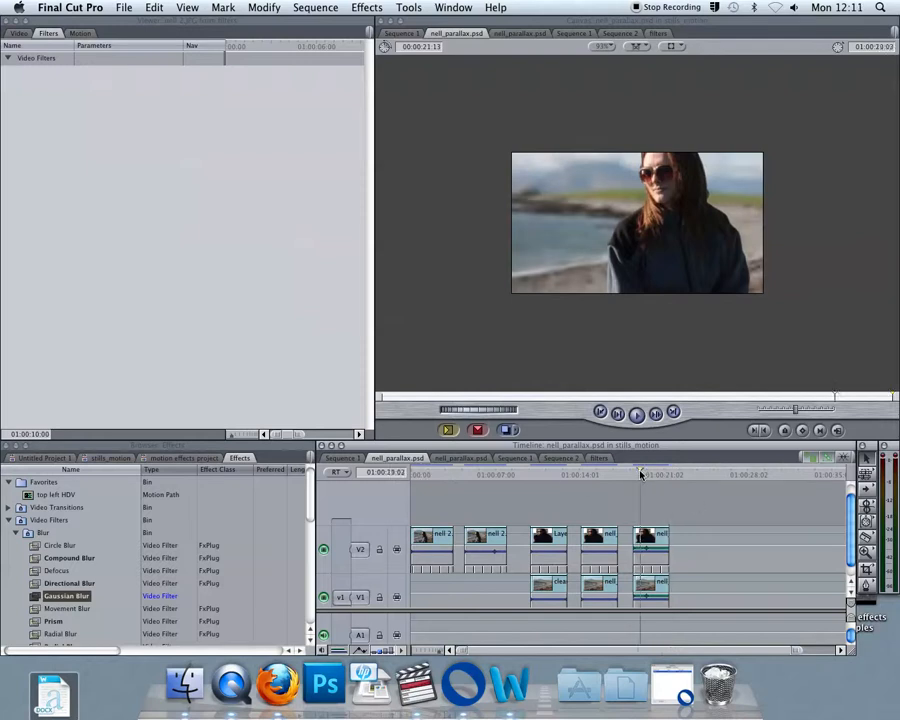
key(space)
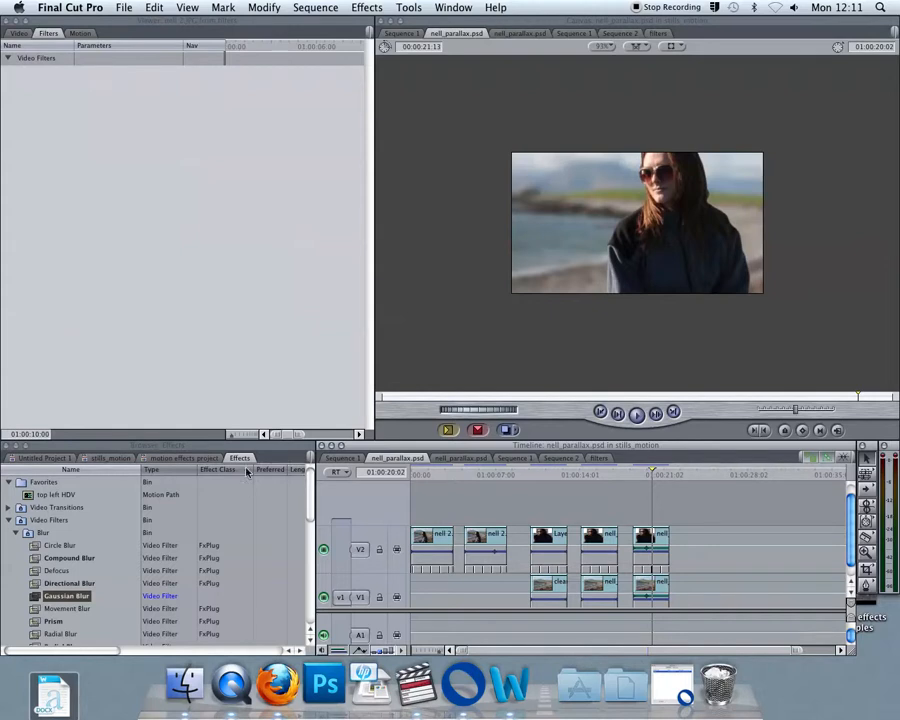
Apply the Gaussian Blur video filter to the nell 2.JPG clip in the filters sequence and open the clip's filter settings
click(15, 532)
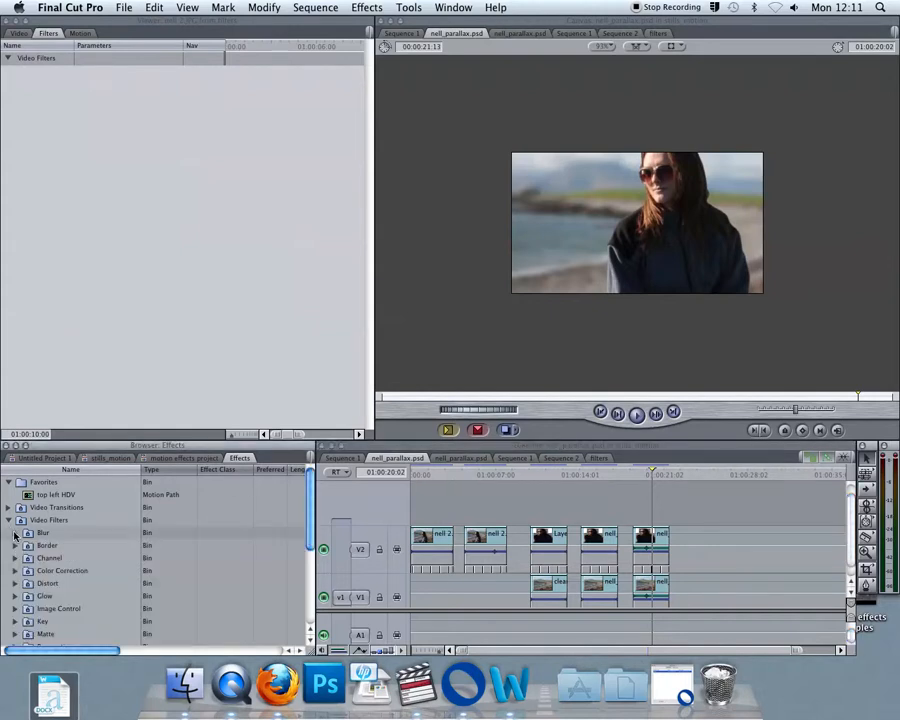
click(9, 520)
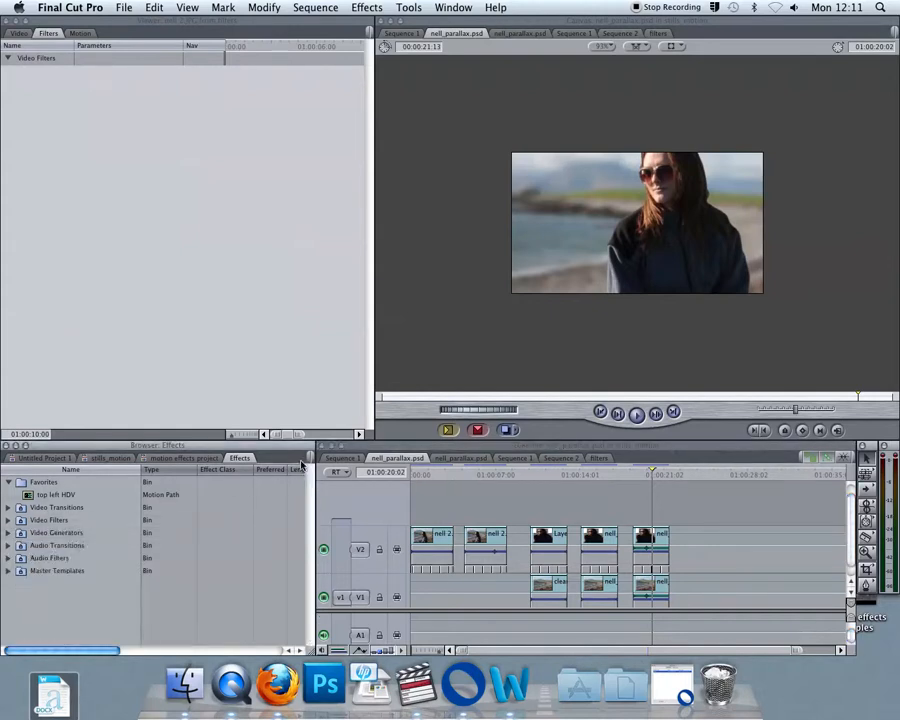
click(9, 520)
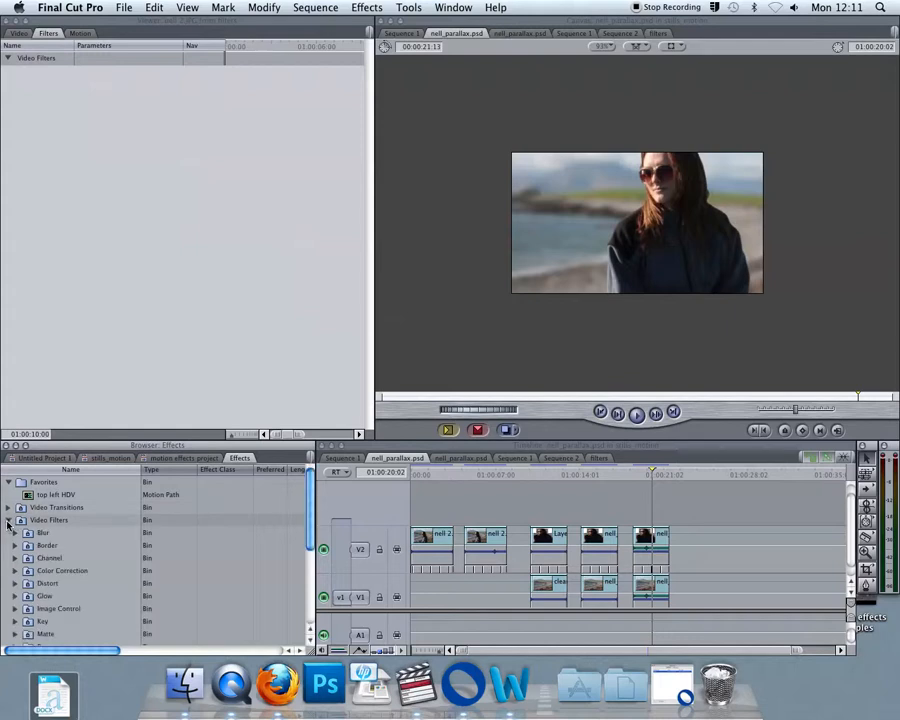
scroll(24, 535, down, 2)
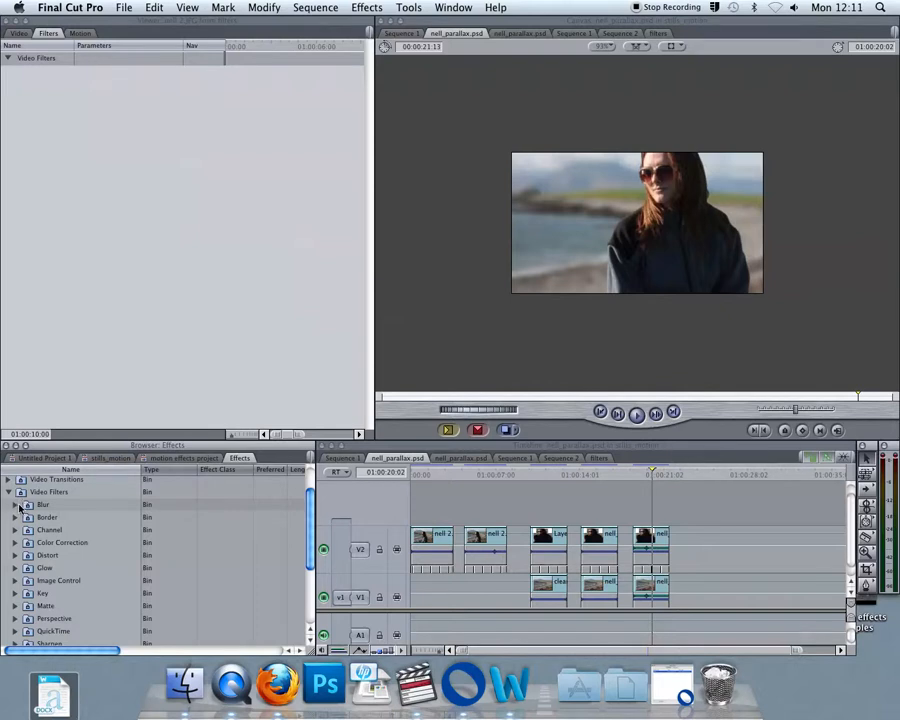
click(15, 505)
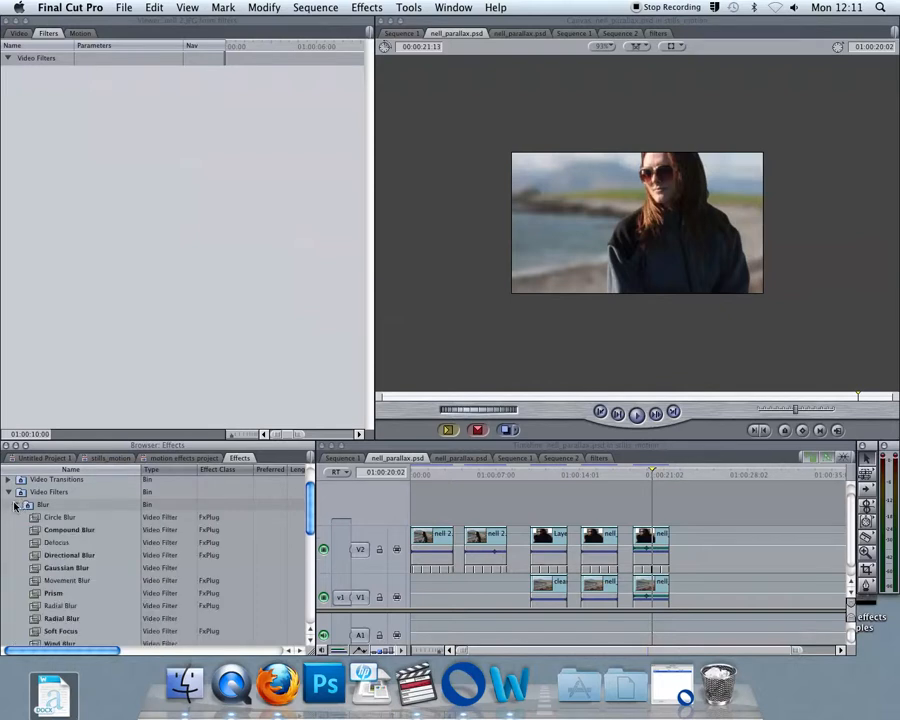
click(598, 458)
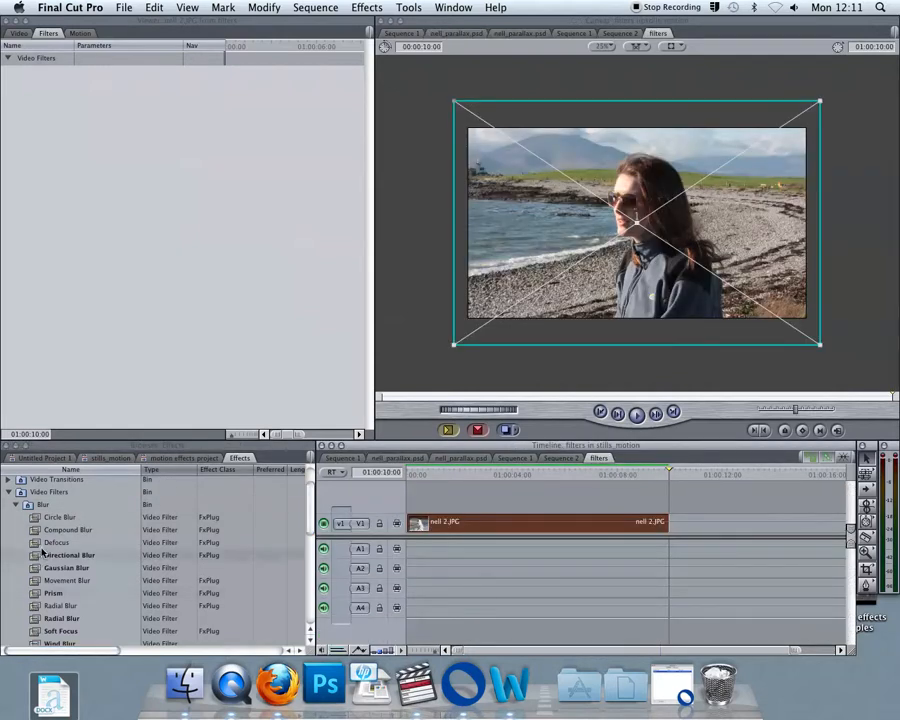
scroll(33, 577, down, 2)
drag(60, 539, 492, 526)
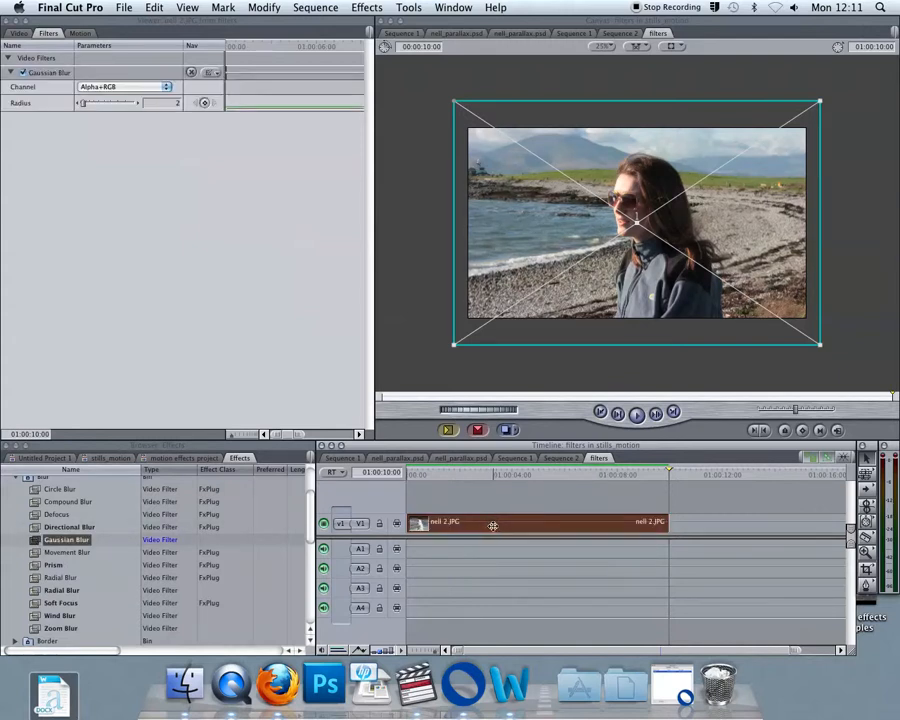
double_click(492, 525)
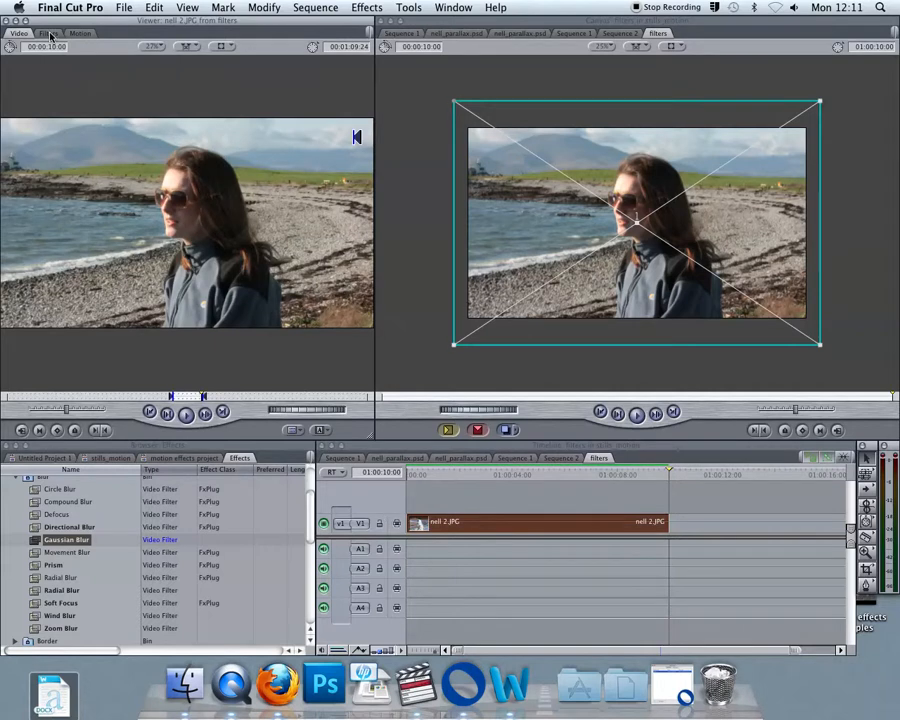
click(48, 34)
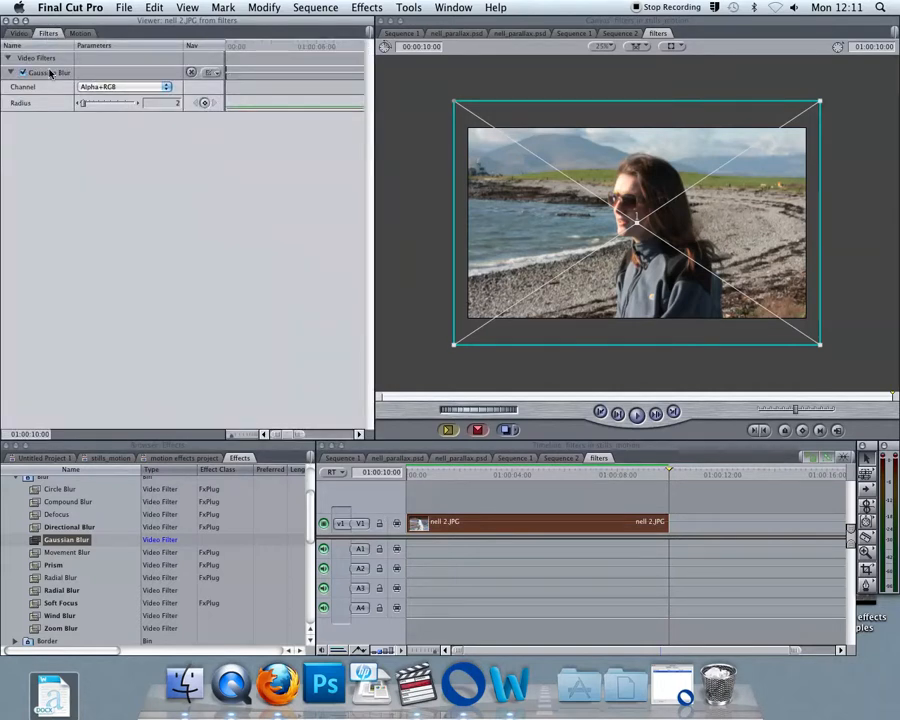
Try deleting the Gaussian Blur filter and switching it off, restoring it each time
click(50, 76)
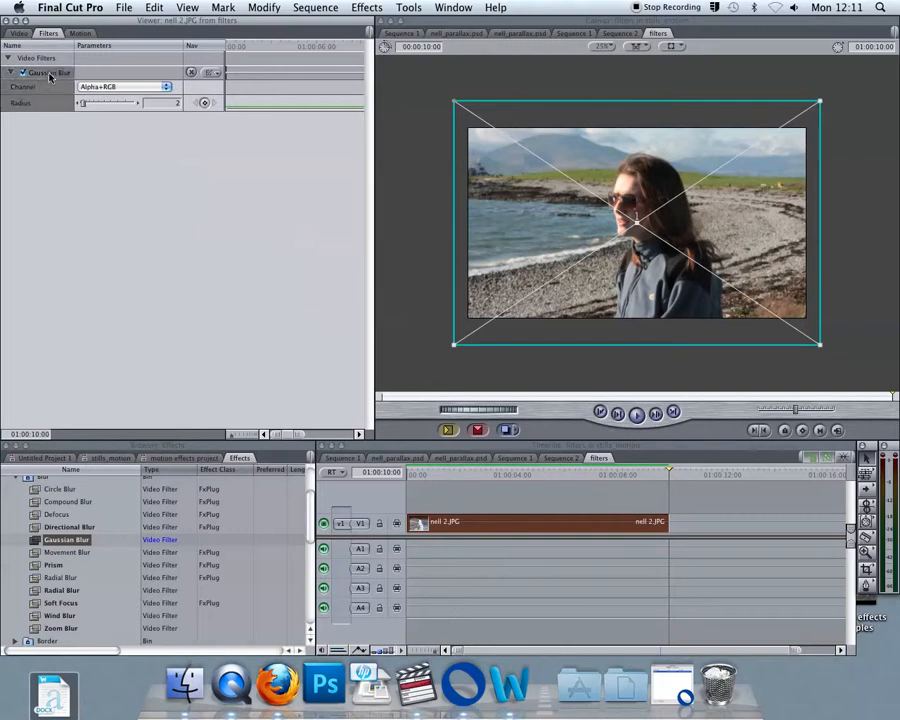
key(Delete)
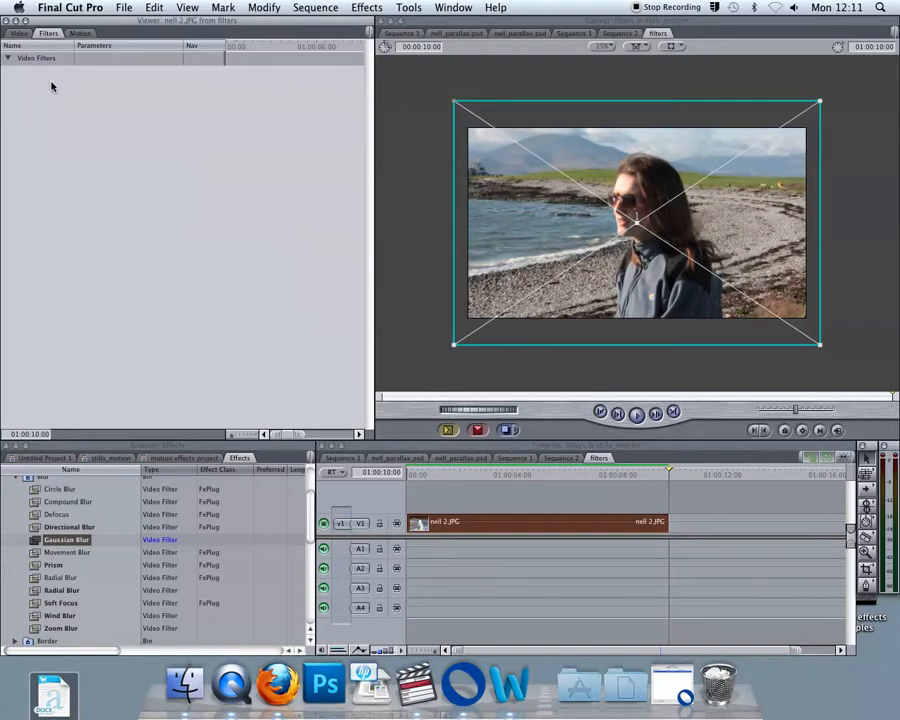
key(super+z)
click(22, 73)
click(22, 73)
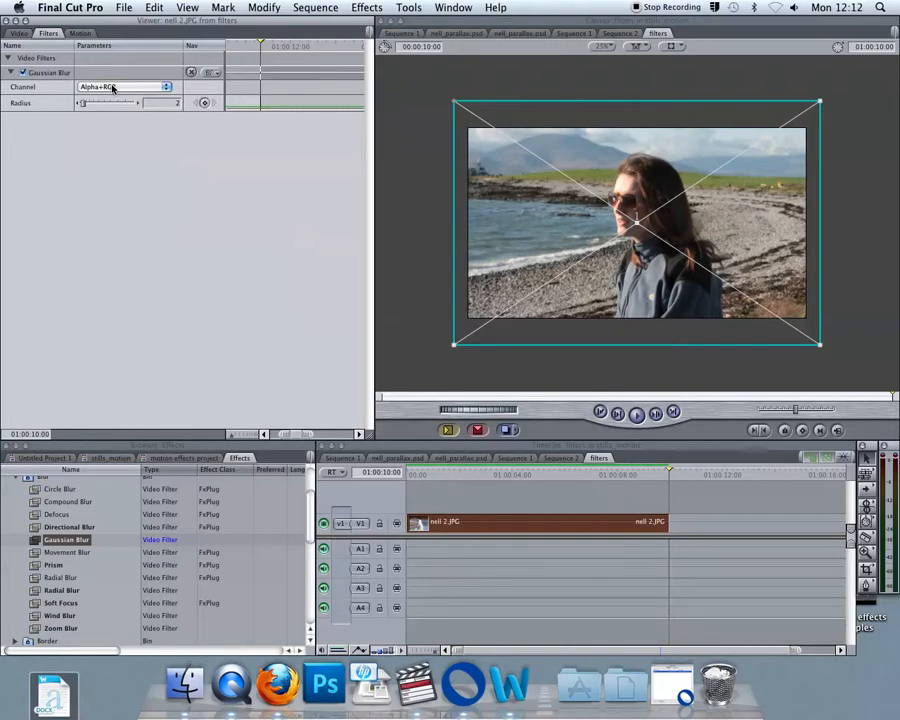
Enlarge the Gaussian Blur's keyframe graph and set the blur radius to 27
drag(227, 110, 248, 205)
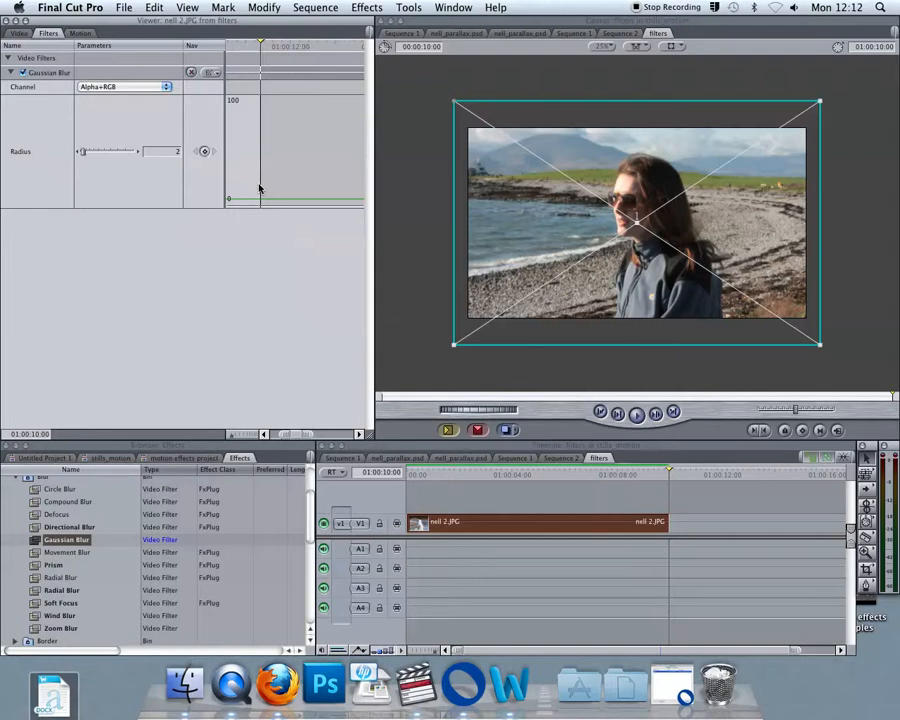
click(11, 74)
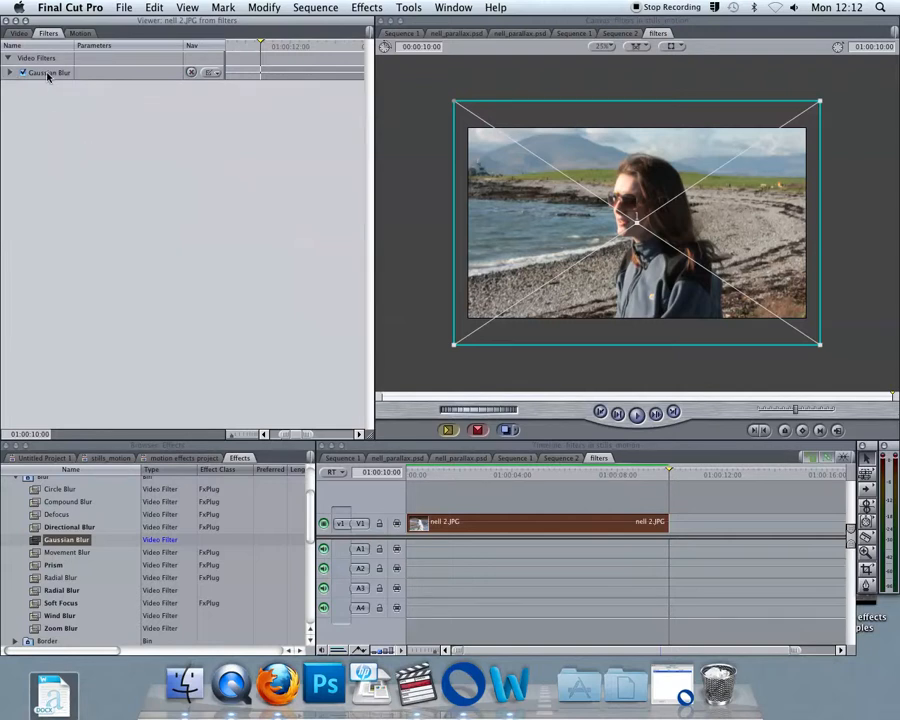
click(11, 73)
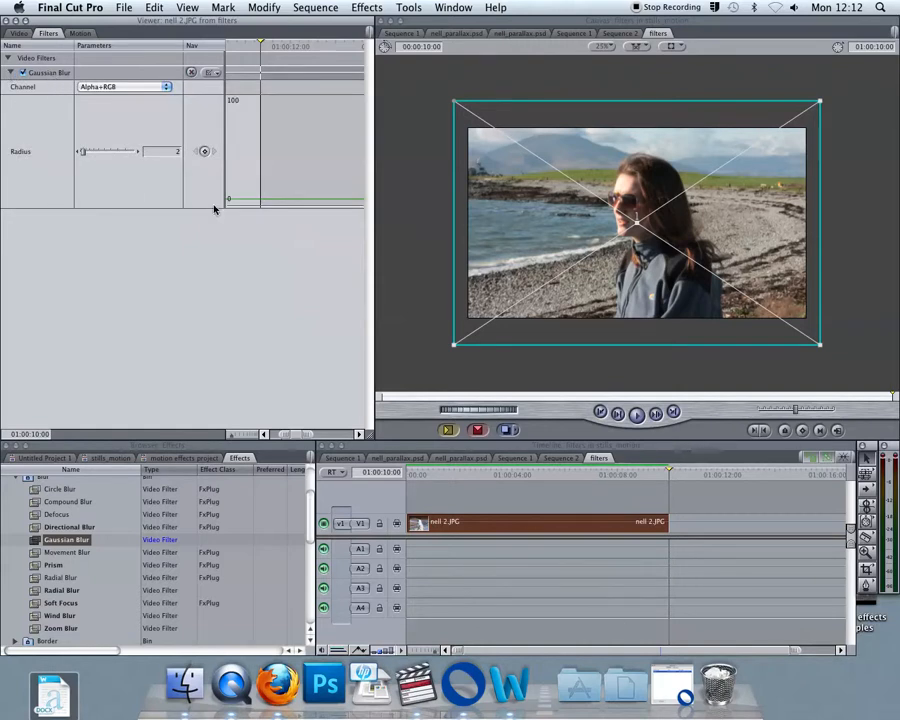
drag(84, 154, 110, 154)
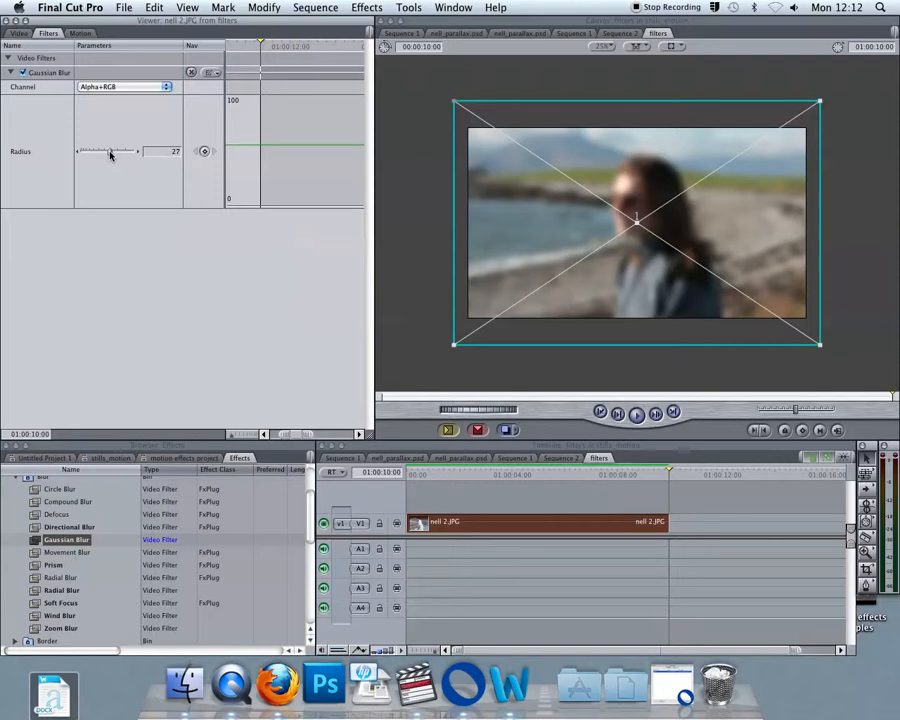
Apply the Basic Border filter from the Border video filters to the nell 2.JPG clip
scroll(73, 535, up, 2)
scroll(60, 530, up, 1)
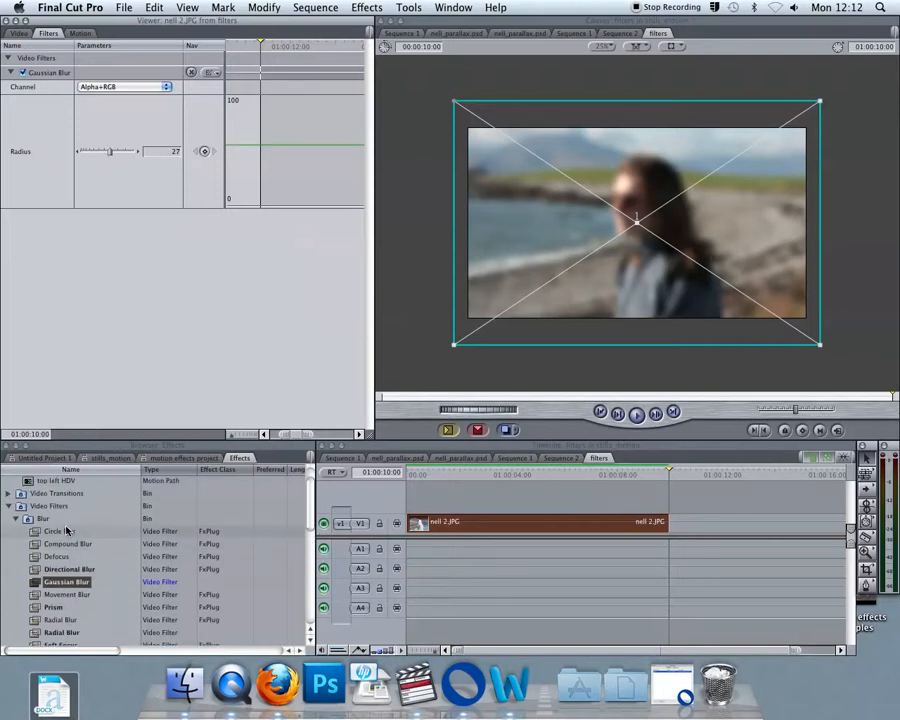
click(15, 520)
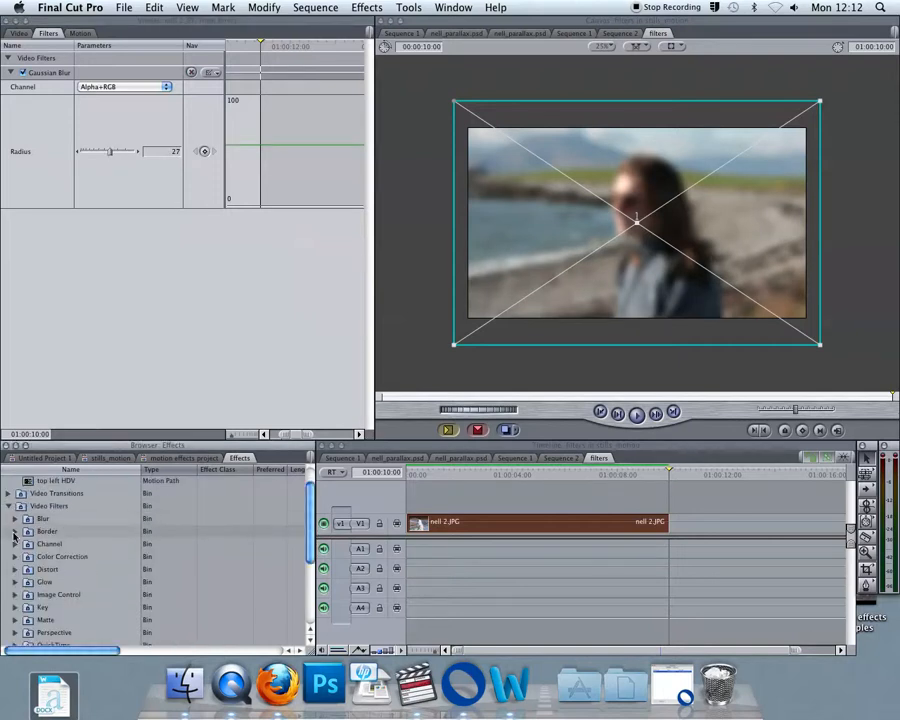
click(15, 531)
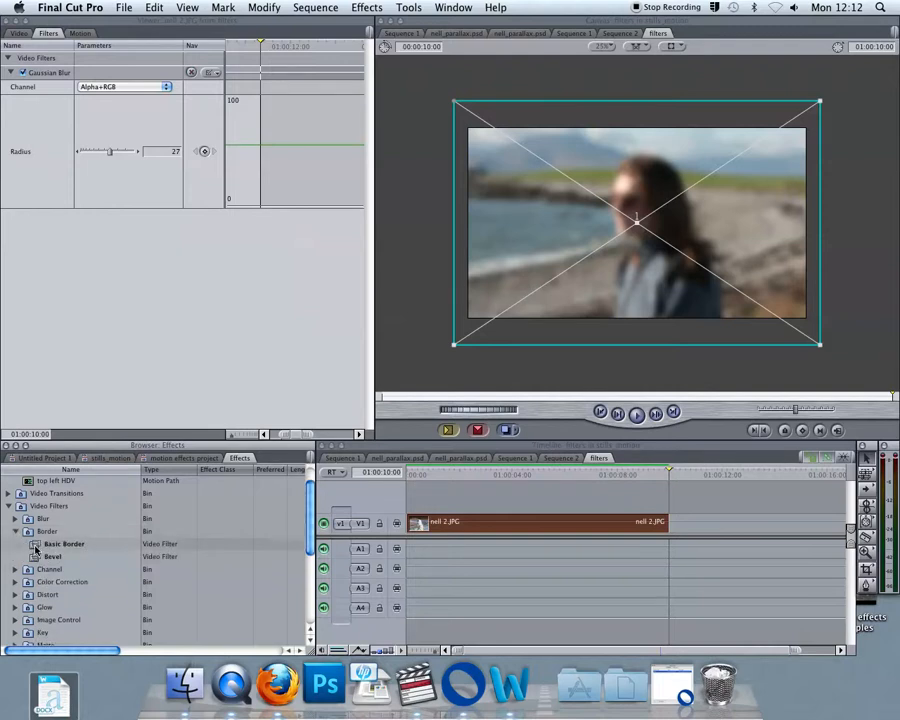
drag(35, 545, 415, 522)
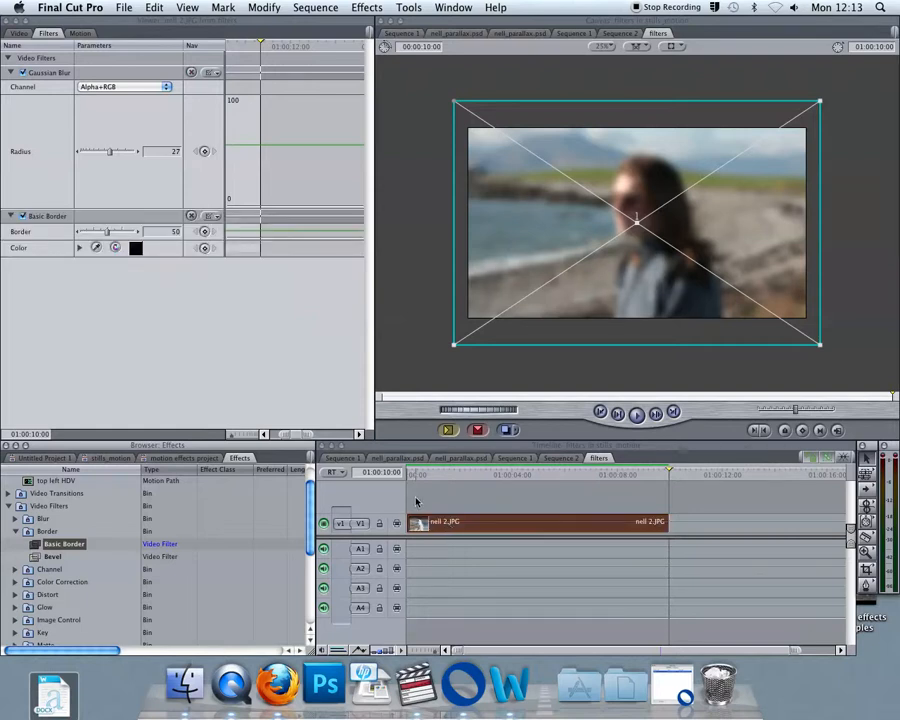
With the playhead at 01:00:04:14, set the Basic Border width to 90 and scale the clip down slightly in the canvas
double_click(445, 523)
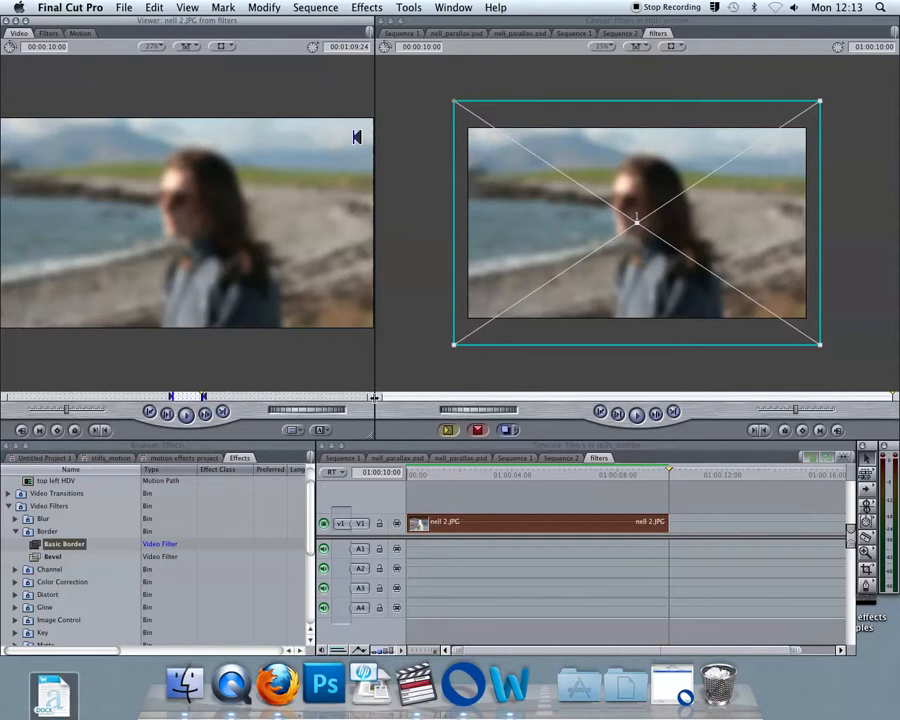
click(526, 474)
click(50, 34)
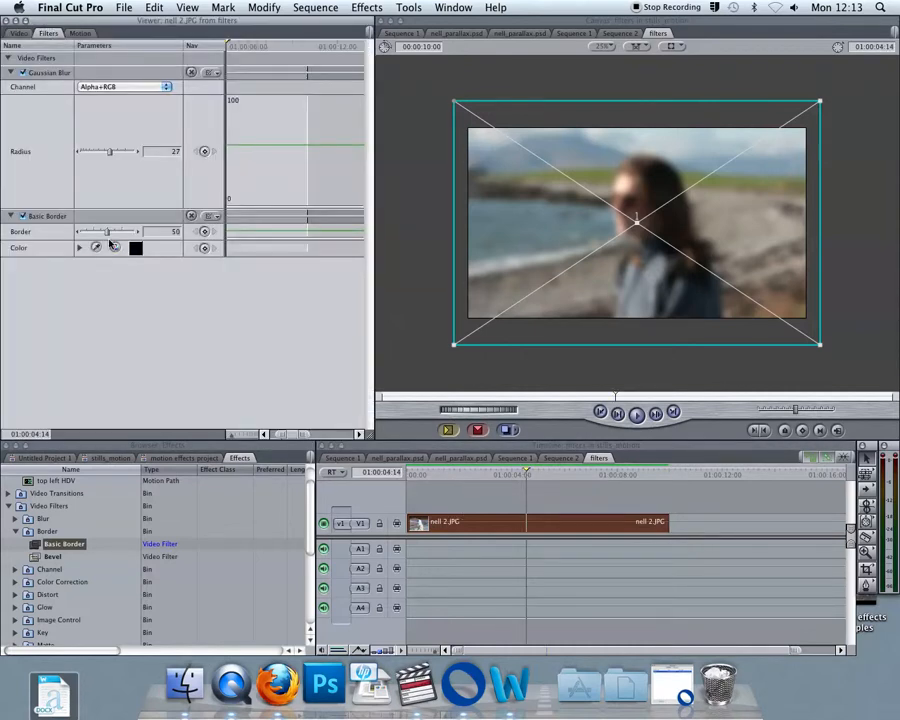
drag(107, 234, 129, 234)
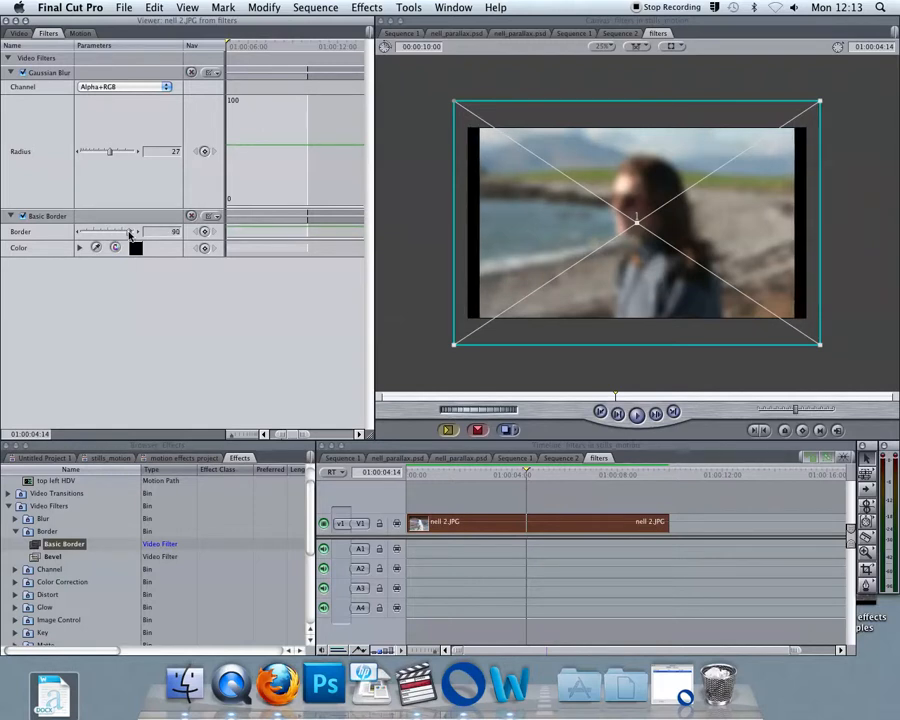
drag(454, 101, 460, 137)
Change the Basic Border color to bright red
click(135, 248)
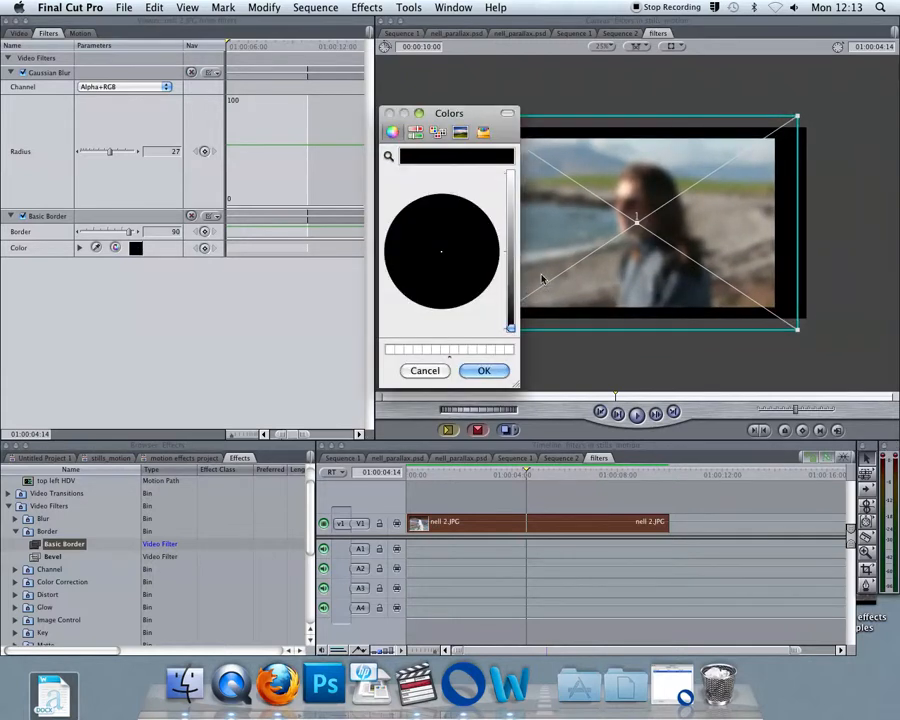
drag(510, 328, 510, 255)
click(500, 255)
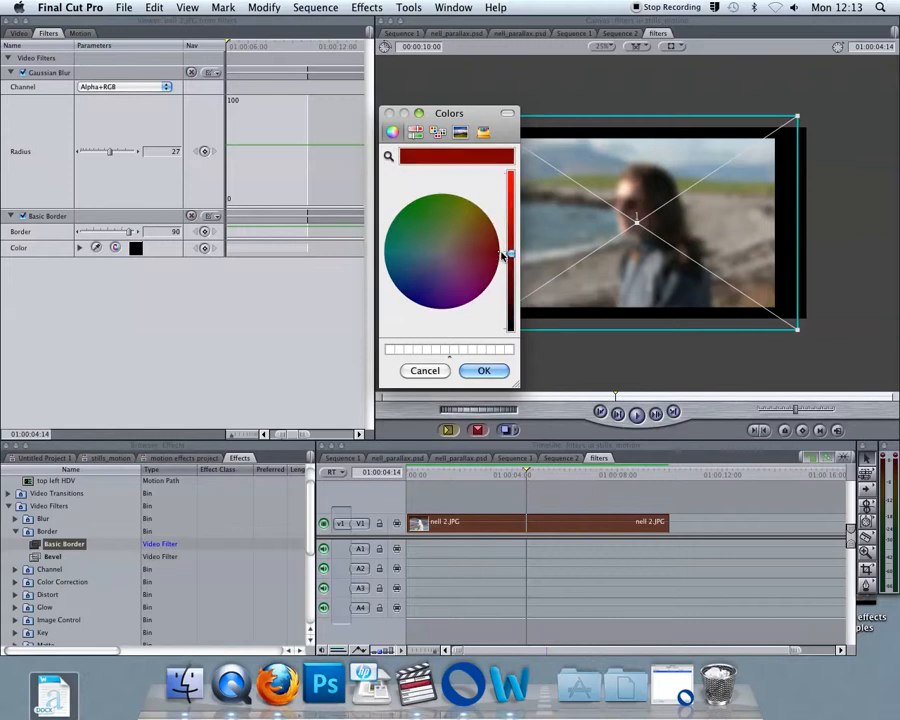
click(484, 370)
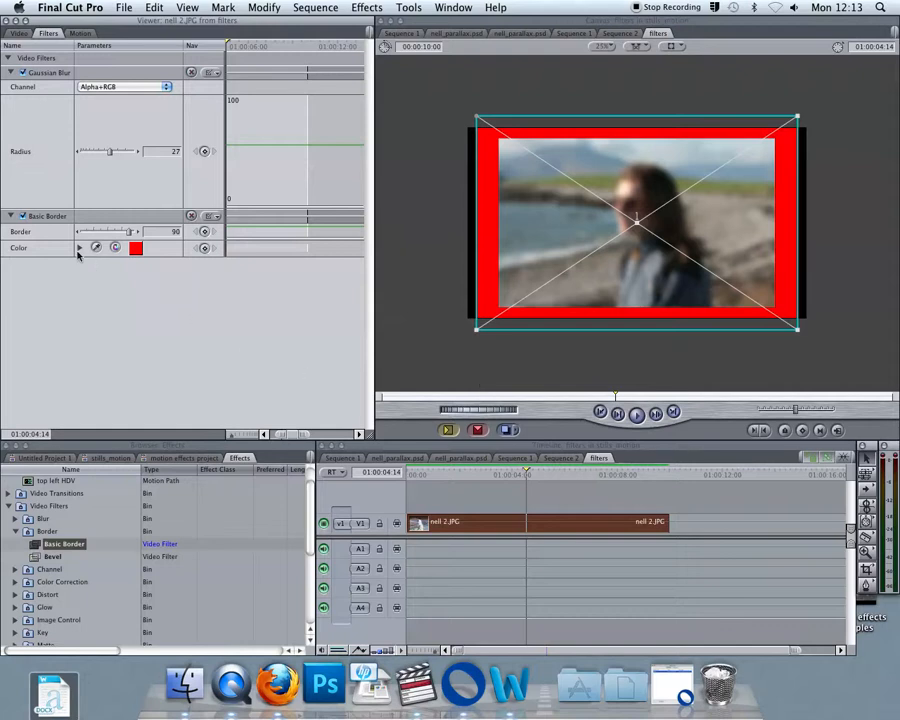
Collapse both filters' parameters and move Basic Border above Gaussian Blur in the filter order
click(10, 72)
click(10, 88)
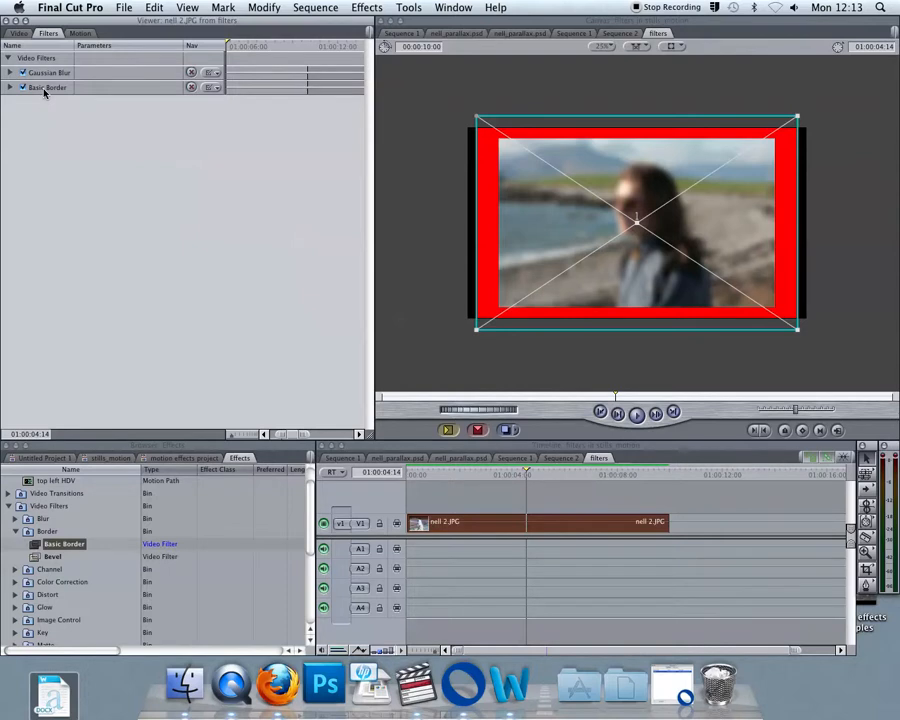
drag(46, 90, 47, 73)
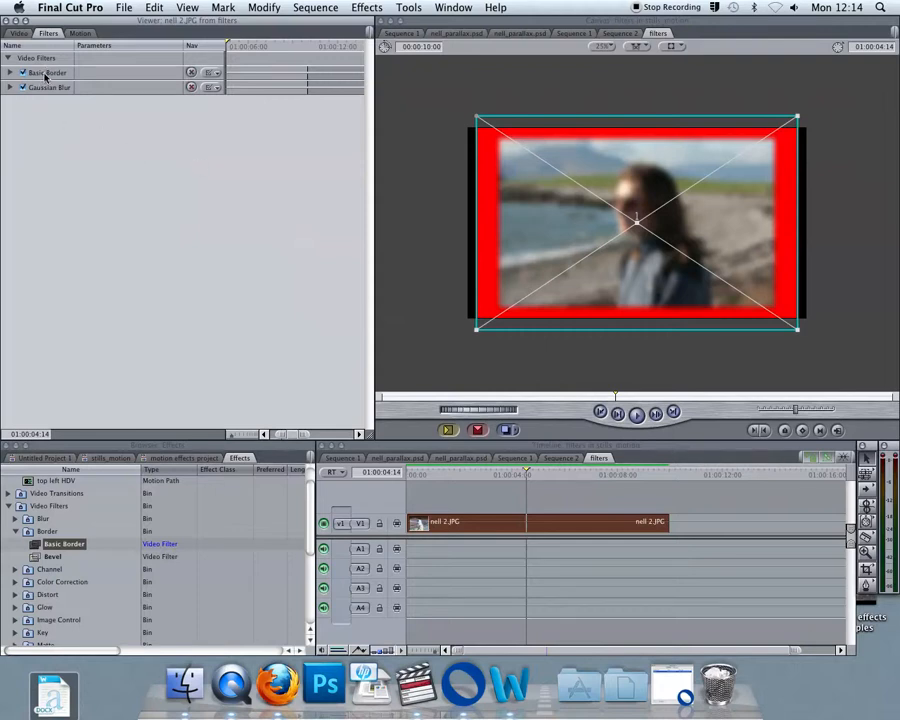
Compare the clip with Gaussian Blur off and on, and delete the Gaussian Blur filter from the clip
click(23, 88)
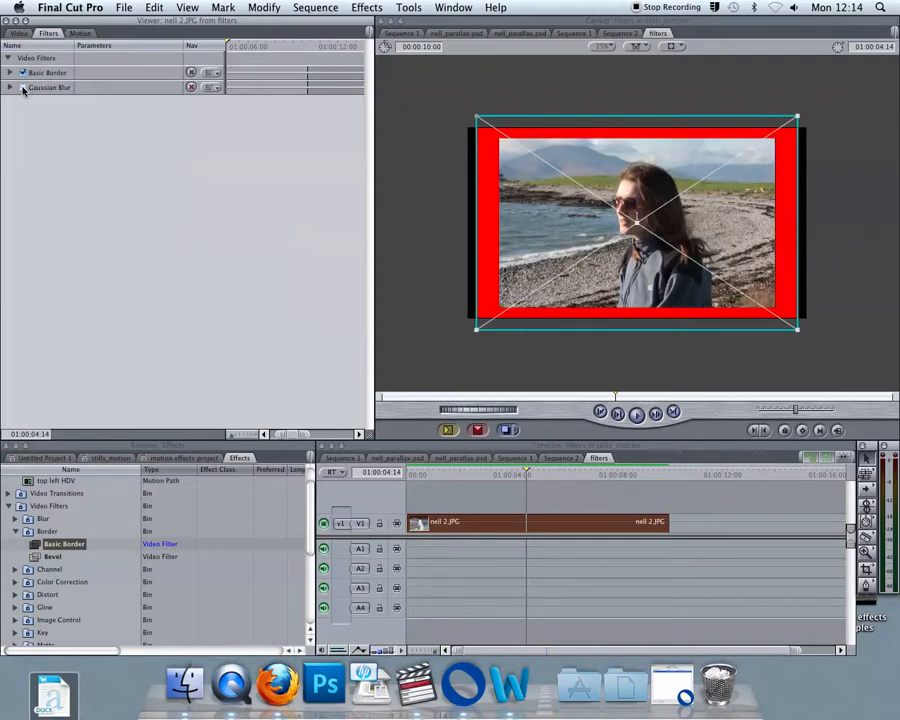
click(23, 88)
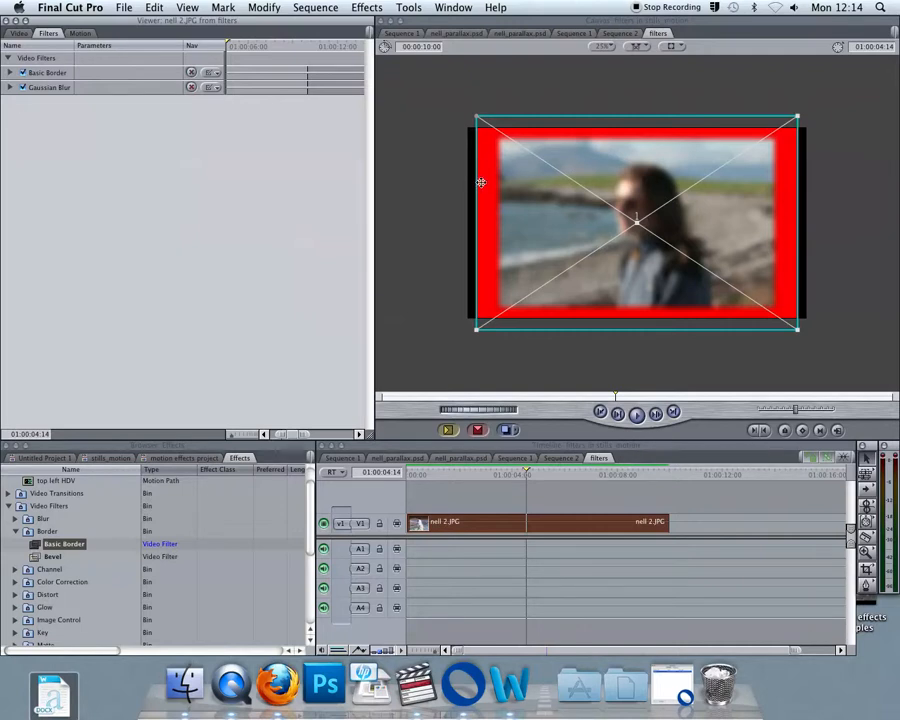
click(45, 88)
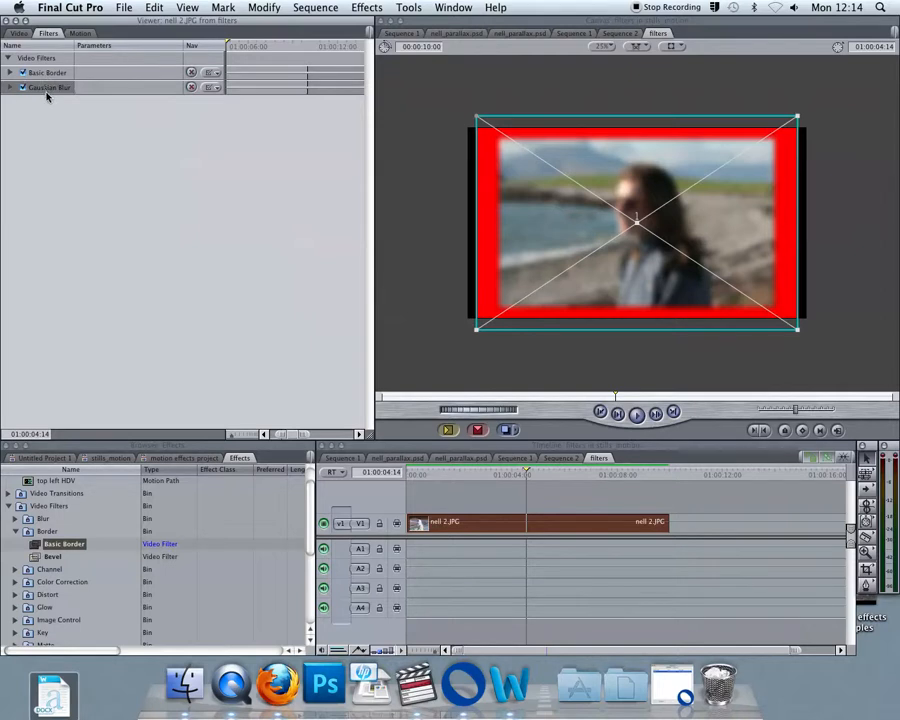
key(Delete)
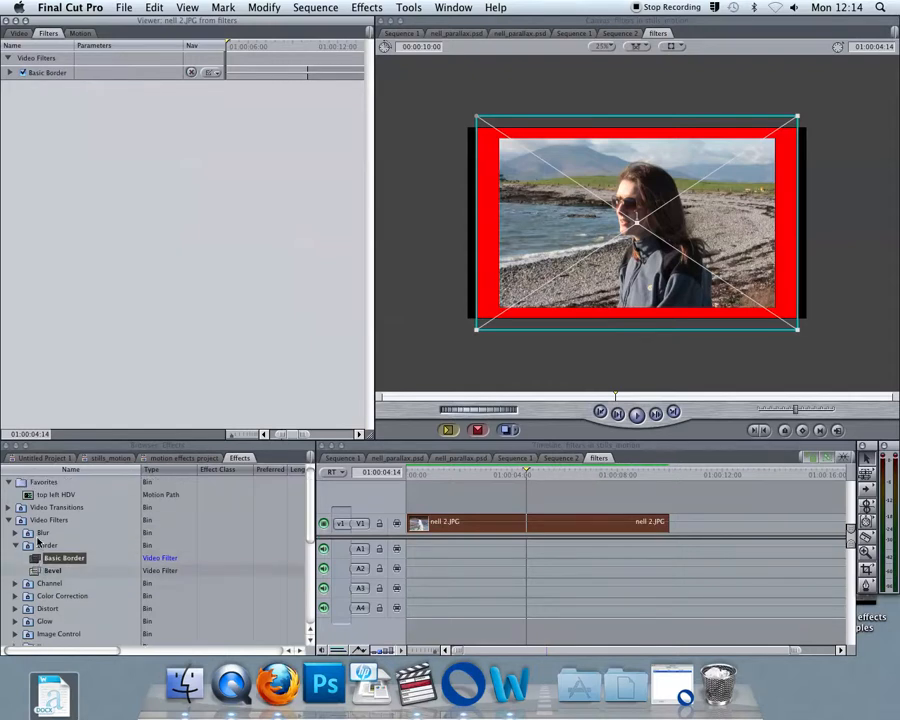
Try the Bloom filter from the Glow category on the nell 2.JPG clip and undo it
scroll(38, 568, down, 4)
click(15, 551)
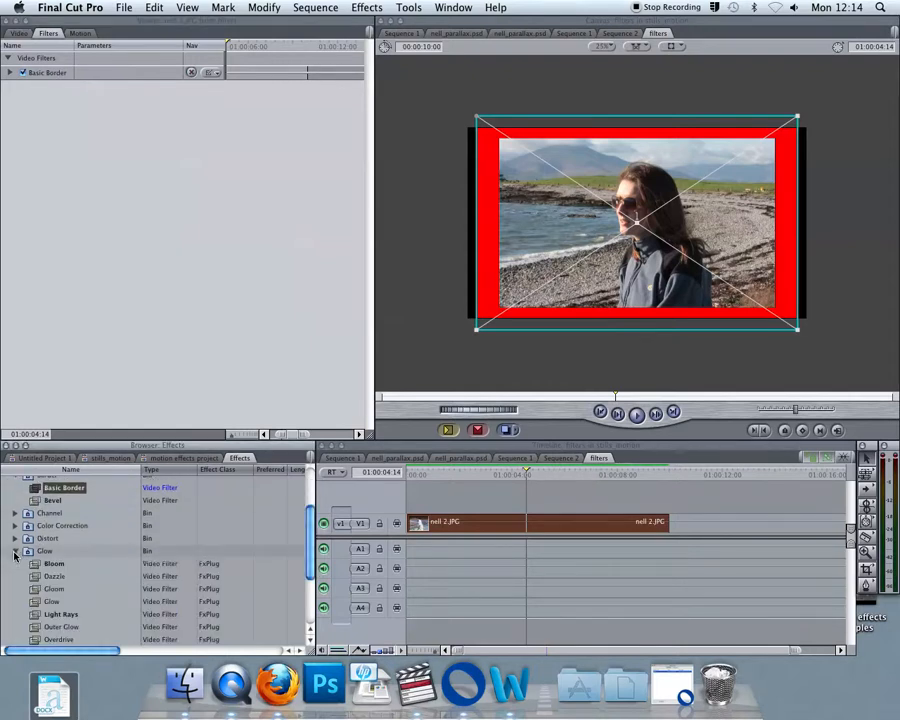
drag(35, 566, 455, 527)
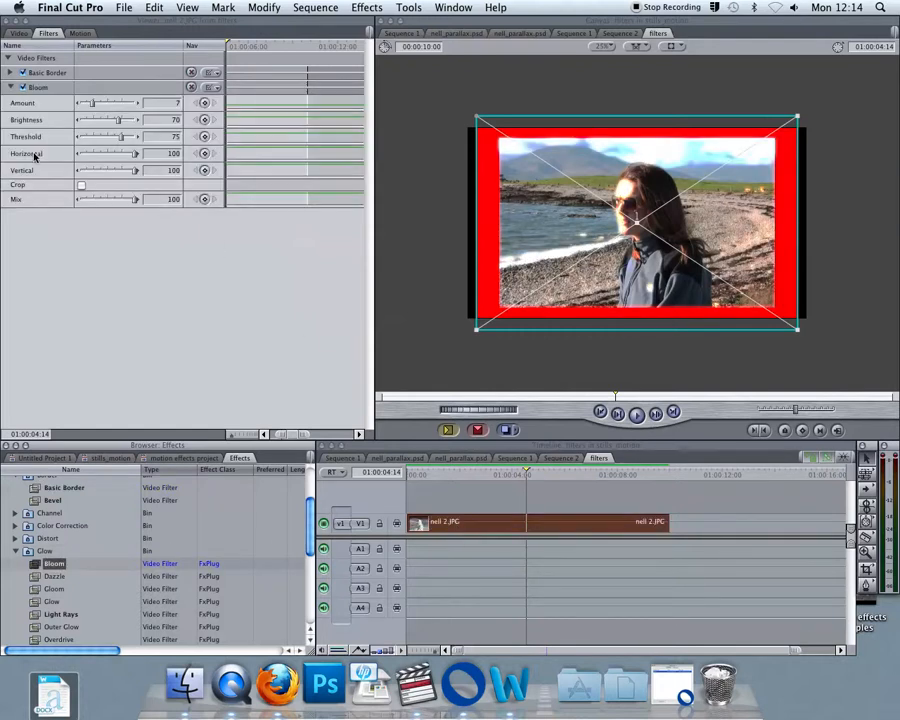
key(super+z)
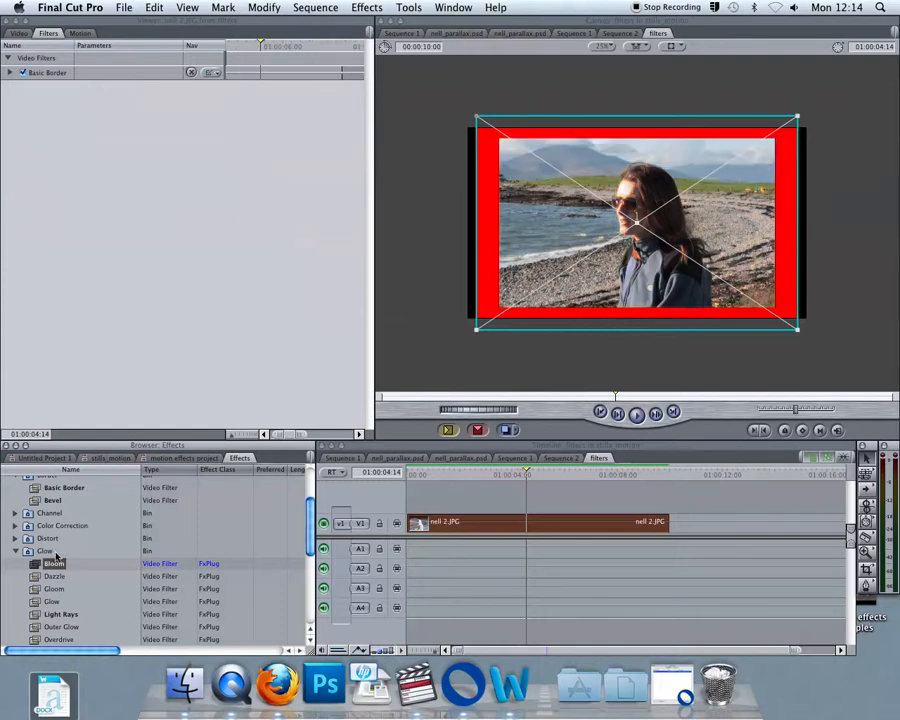
Apply Gaussian Blur from the Blur category to the nell 2.JPG clip and set its radius to 38
scroll(57, 540, down, 3)
scroll(57, 557, up, 5)
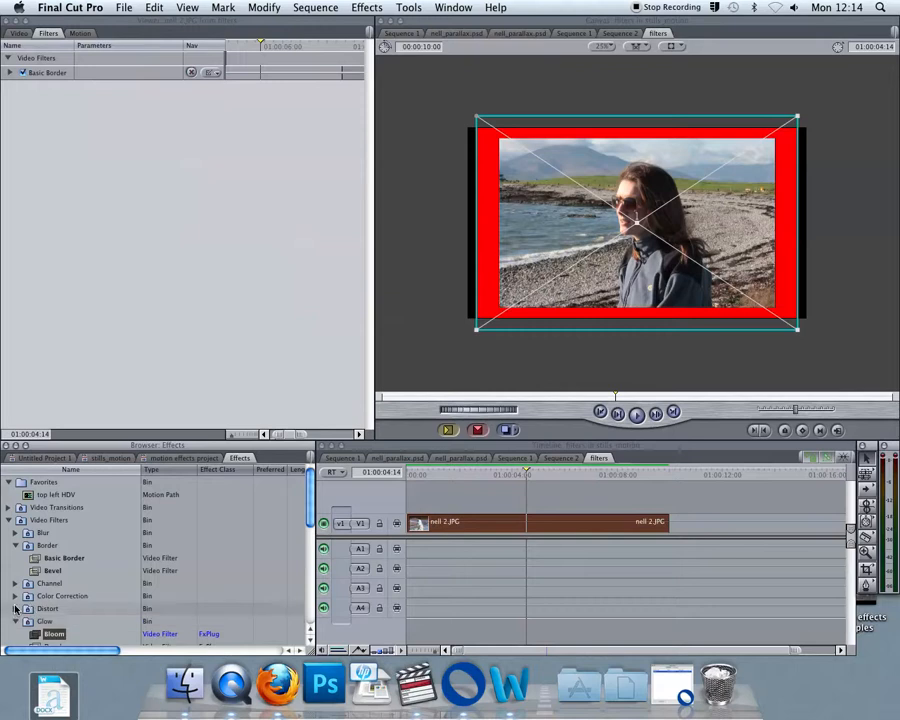
click(15, 533)
drag(30, 594, 476, 525)
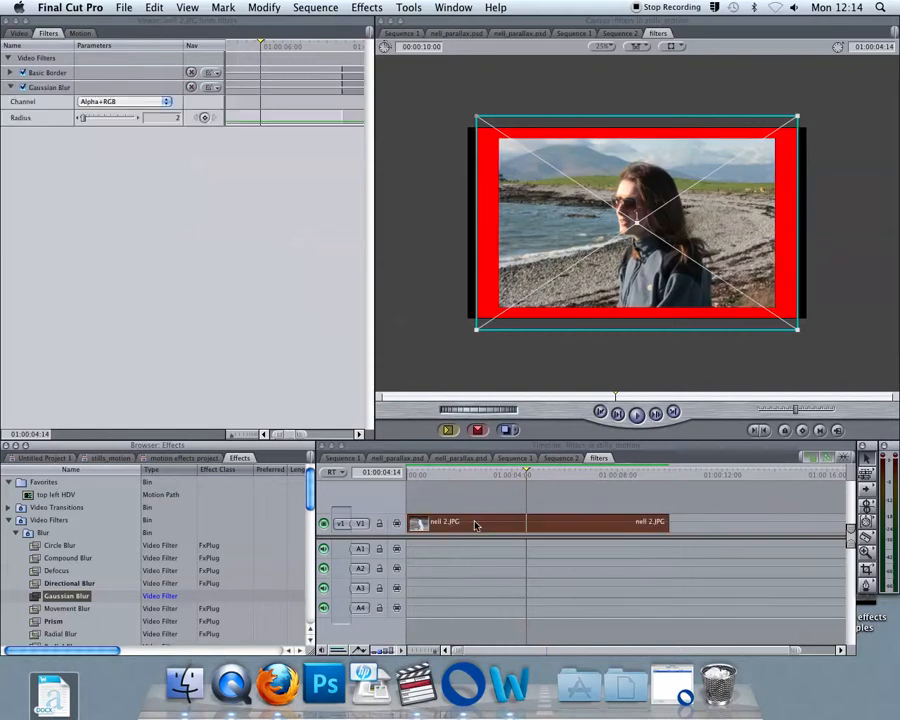
drag(84, 118, 117, 123)
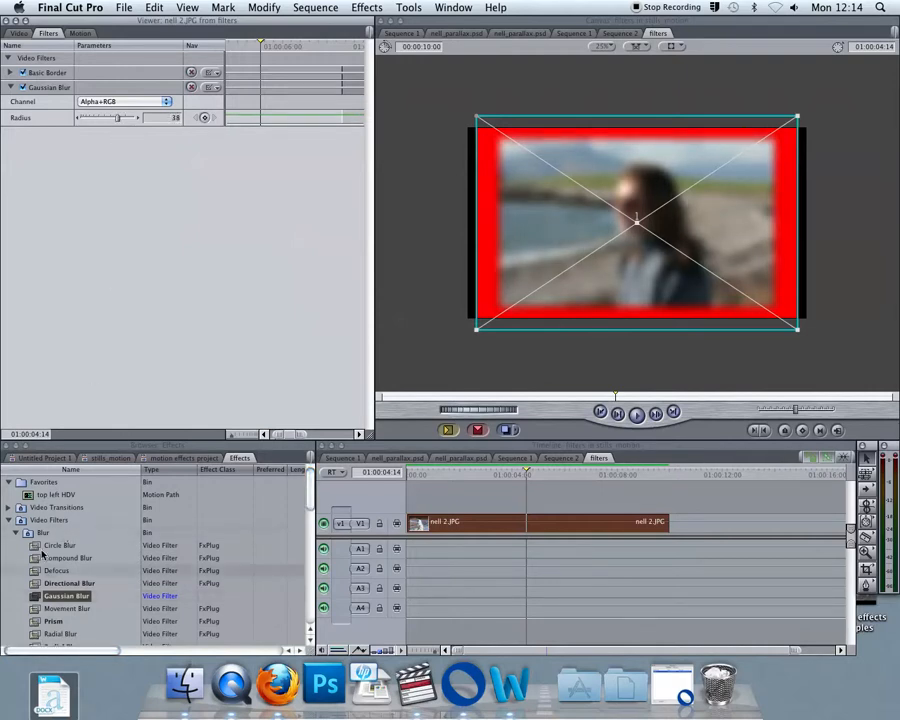
Add a second Basic Border filter to the clip and change its color to bright yellow
scroll(42, 553, down, 1)
scroll(36, 580, down, 3)
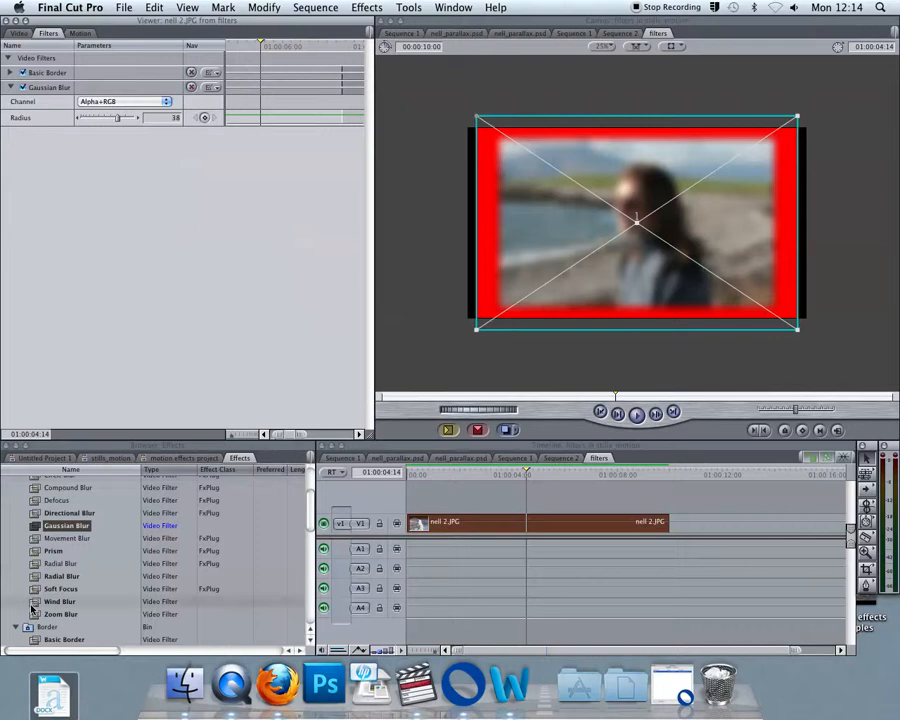
scroll(30, 605, down, 1)
drag(62, 583, 457, 527)
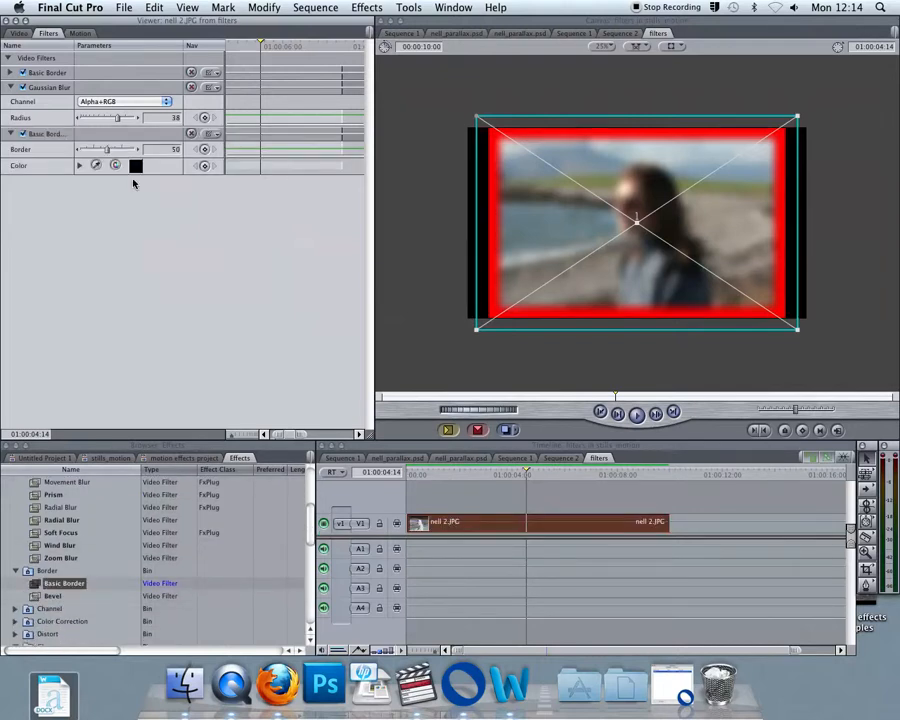
click(135, 166)
drag(510, 327, 476, 186)
drag(510, 250, 510, 175)
click(484, 371)
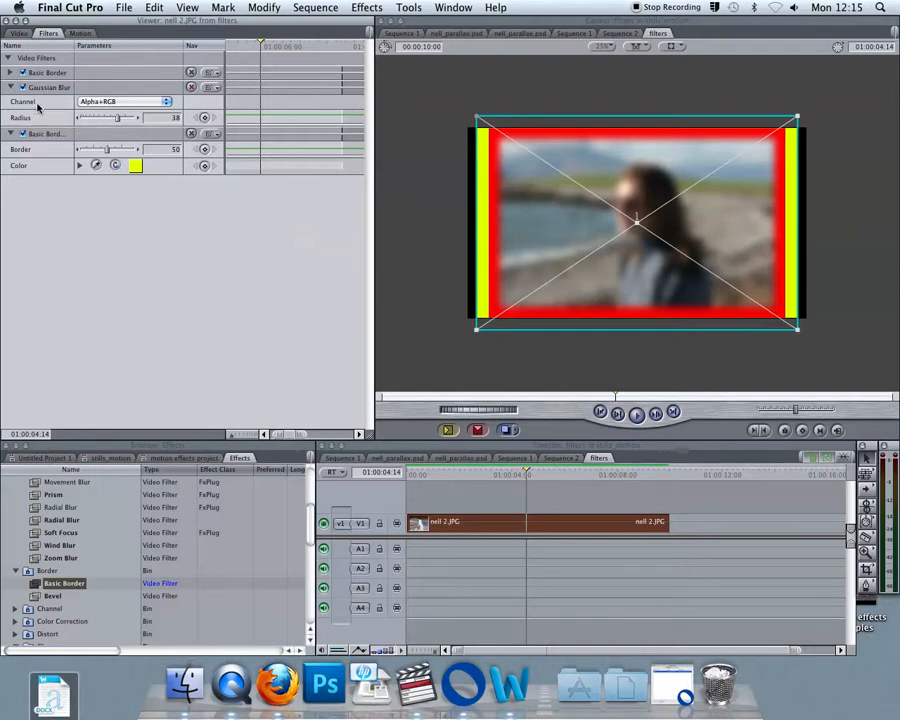
Delete the yellow Basic Border, the Gaussian Blur and the red Basic Border filters from the clip
click(45, 136)
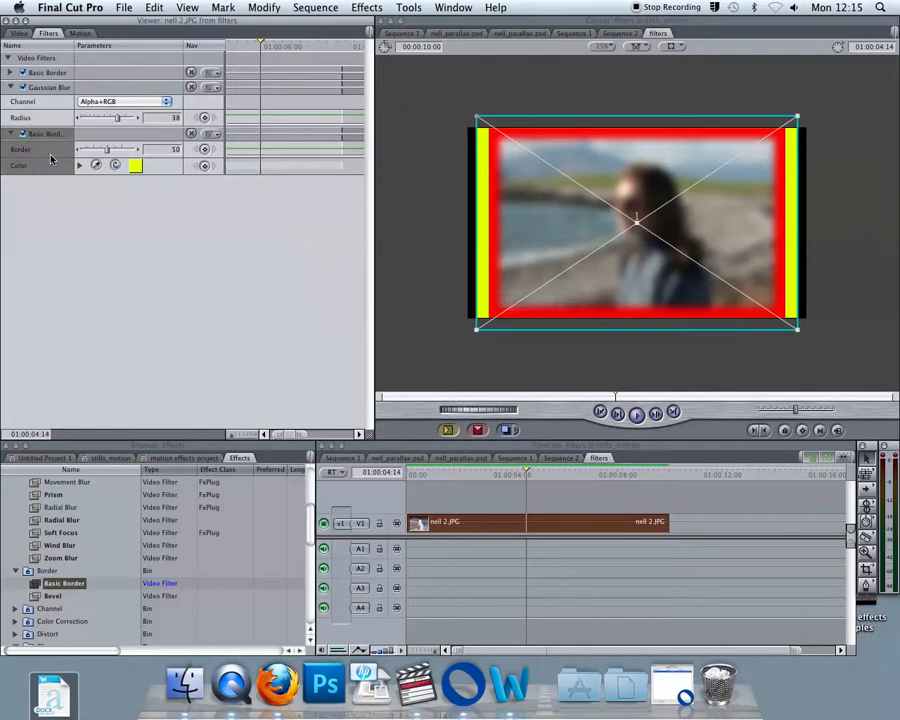
key(Delete)
click(44, 87)
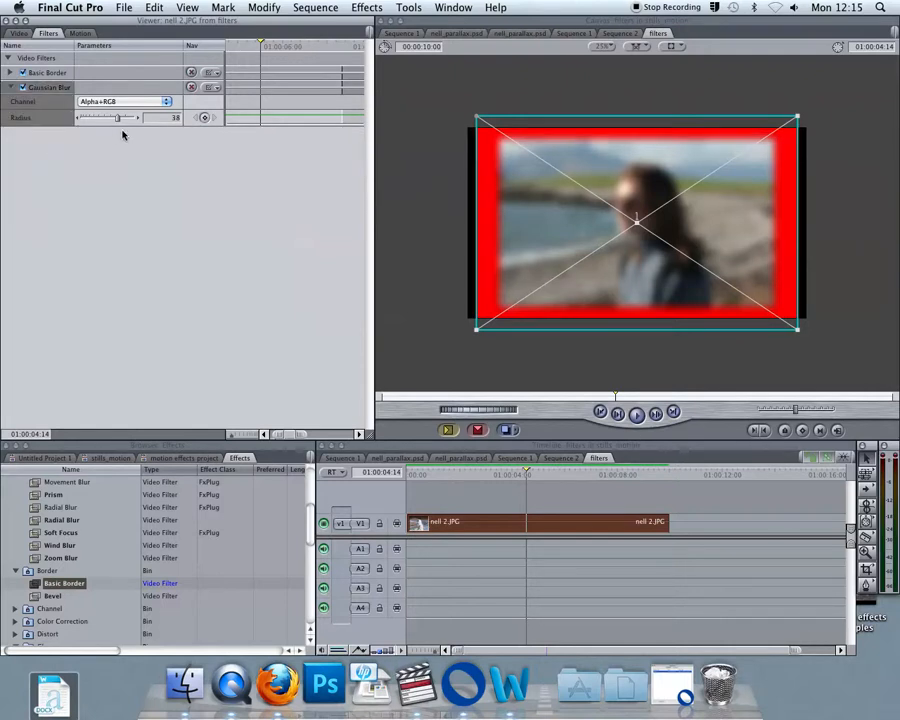
key(Delete)
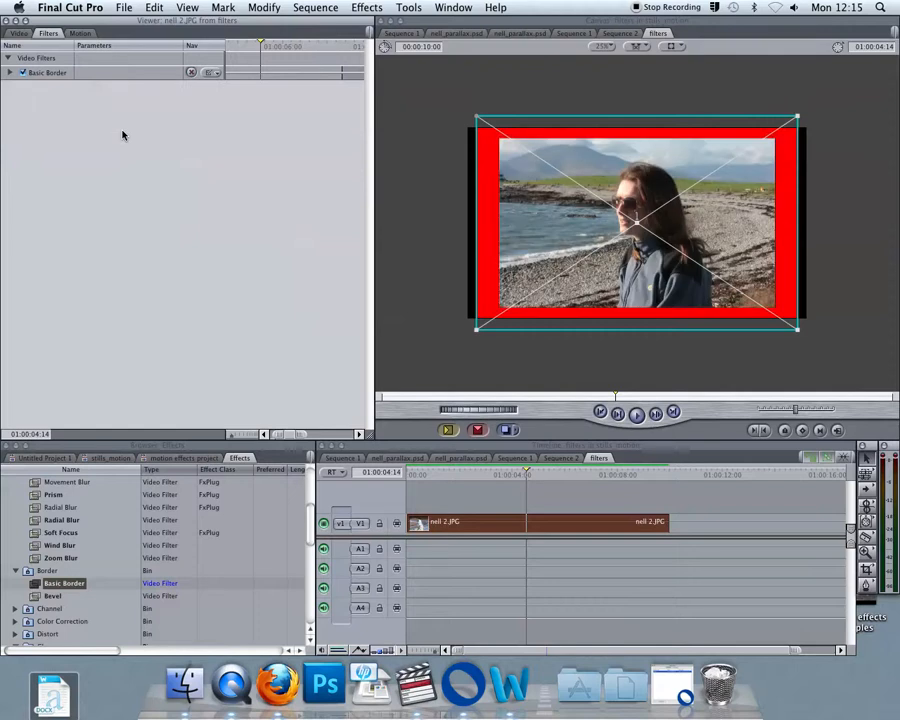
right_click(50, 78)
click(42, 76)
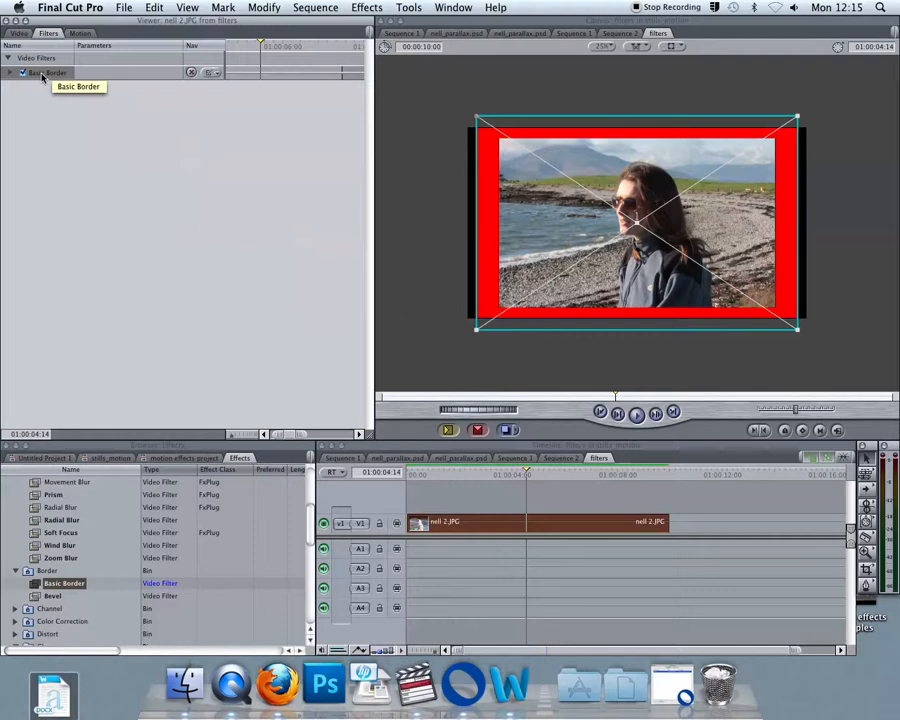
key(Delete)
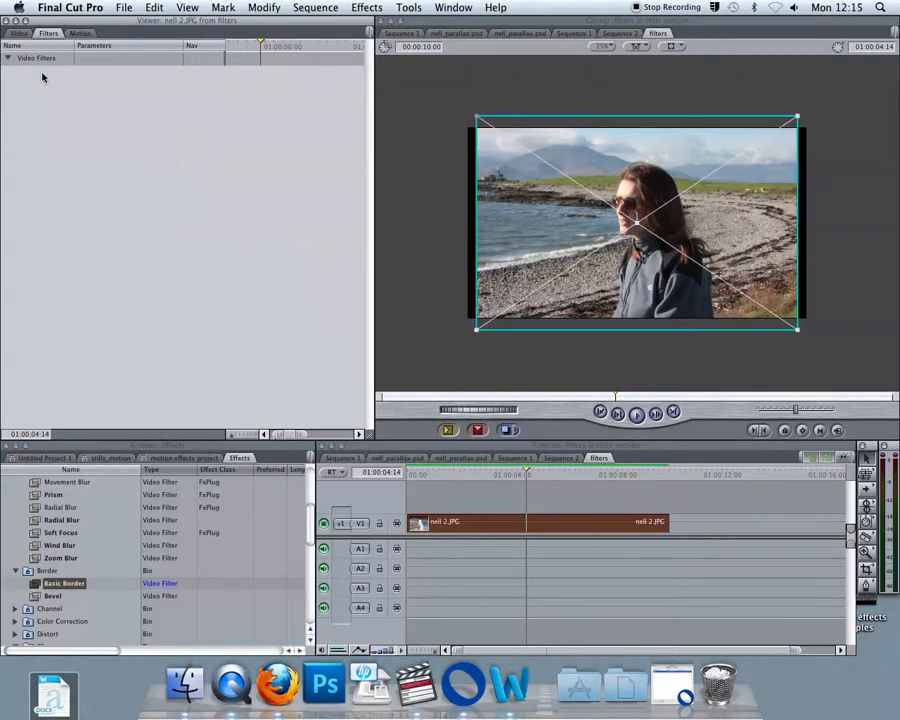
Collapse the Blur, Border and Glow categories in the video filters list
drag(309, 526, 303, 488)
click(15, 532)
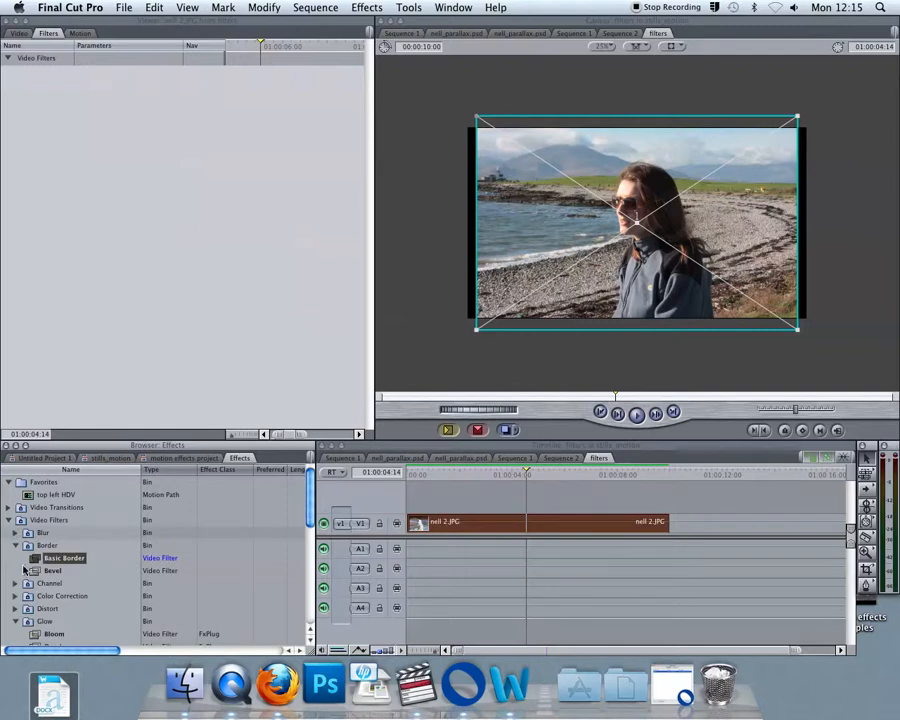
click(15, 545)
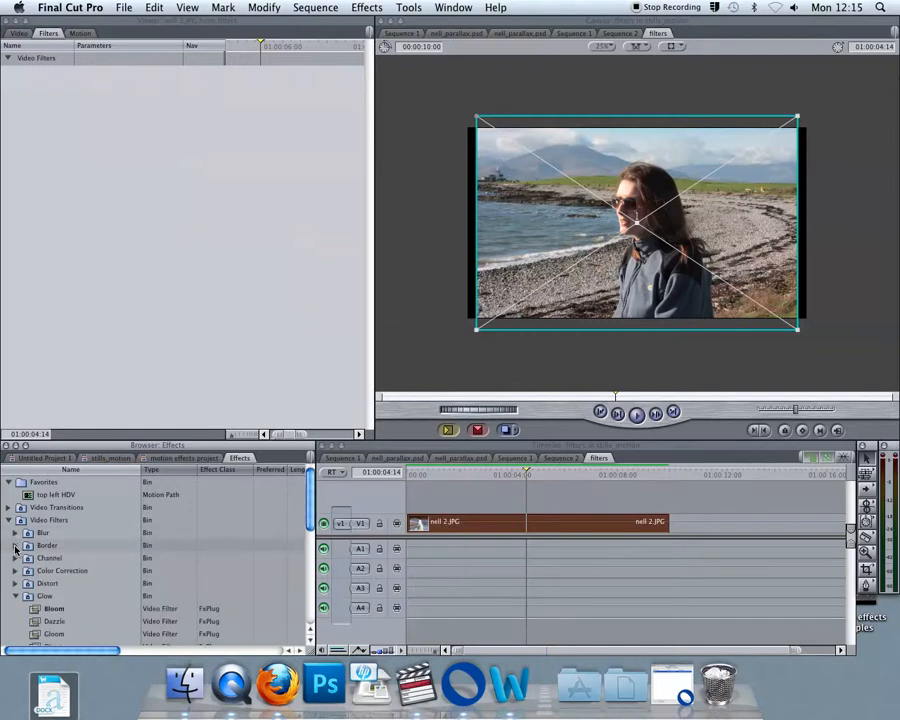
click(15, 597)
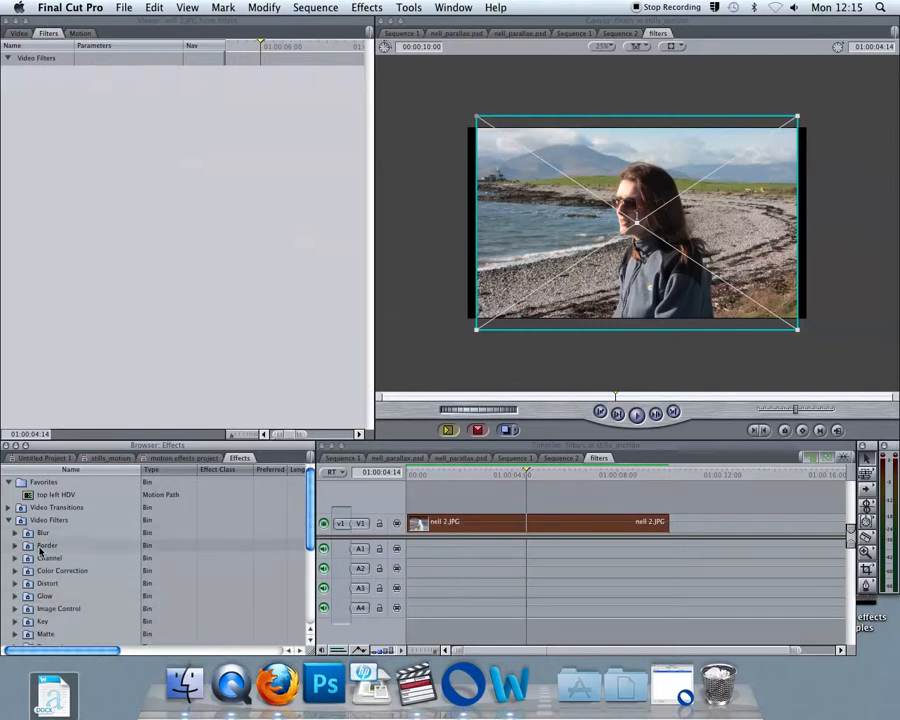
Look through the other video filter categories, checking the contents of Channel, Perspective and Time
click(15, 558)
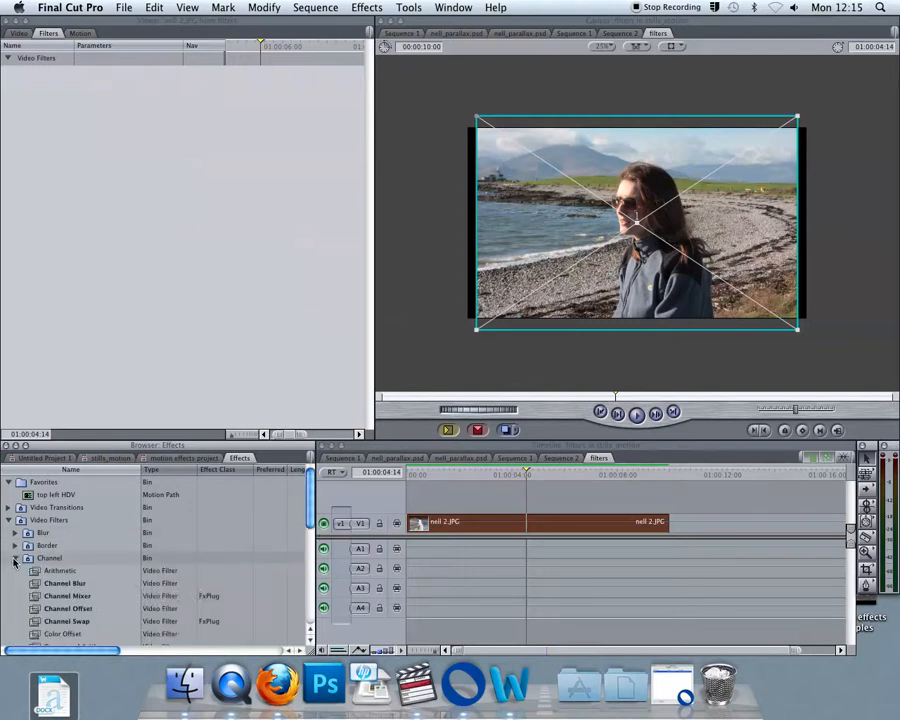
scroll(15, 560, down, 2)
scroll(16, 561, up, 2)
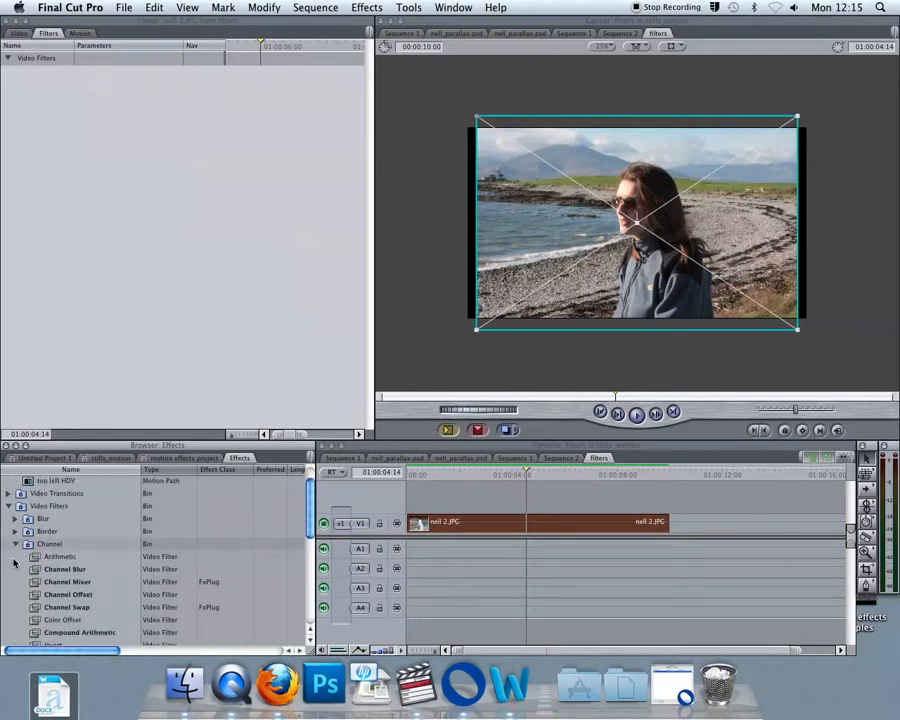
click(15, 558)
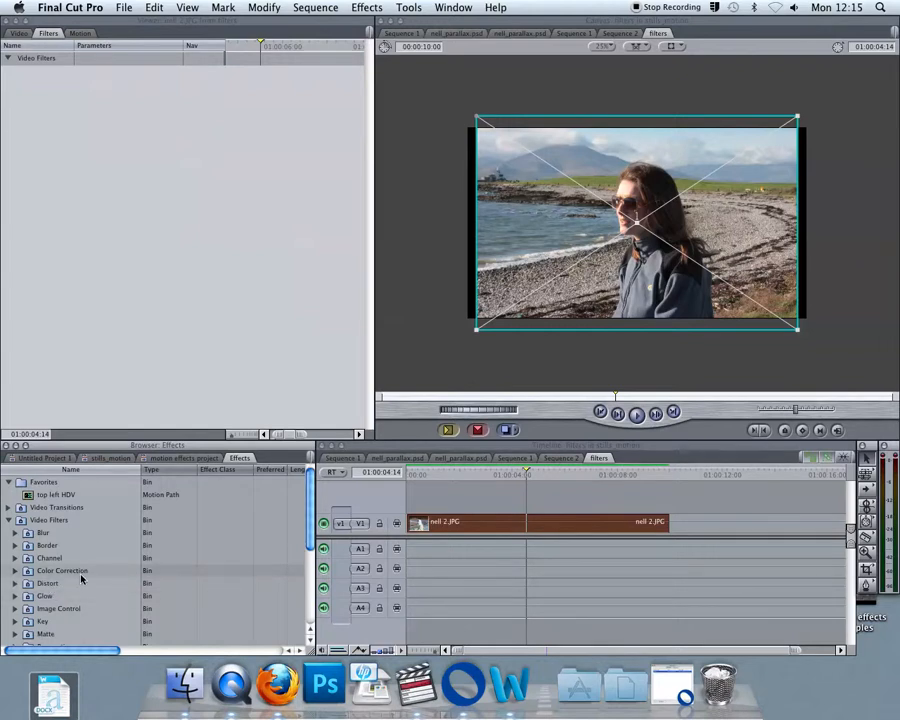
scroll(81, 578, down, 4)
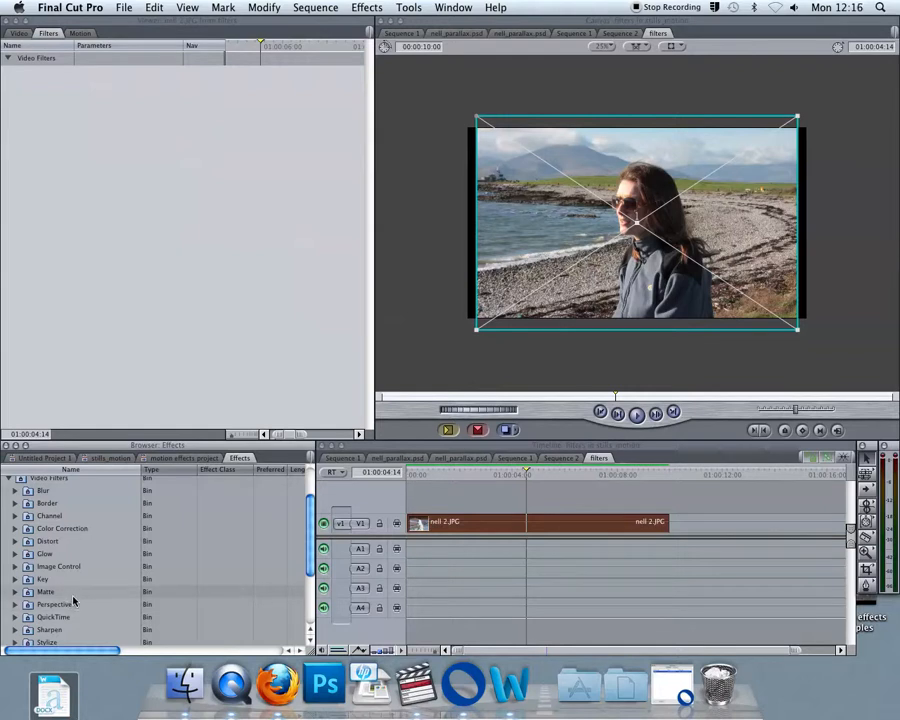
scroll(73, 601, down, 1)
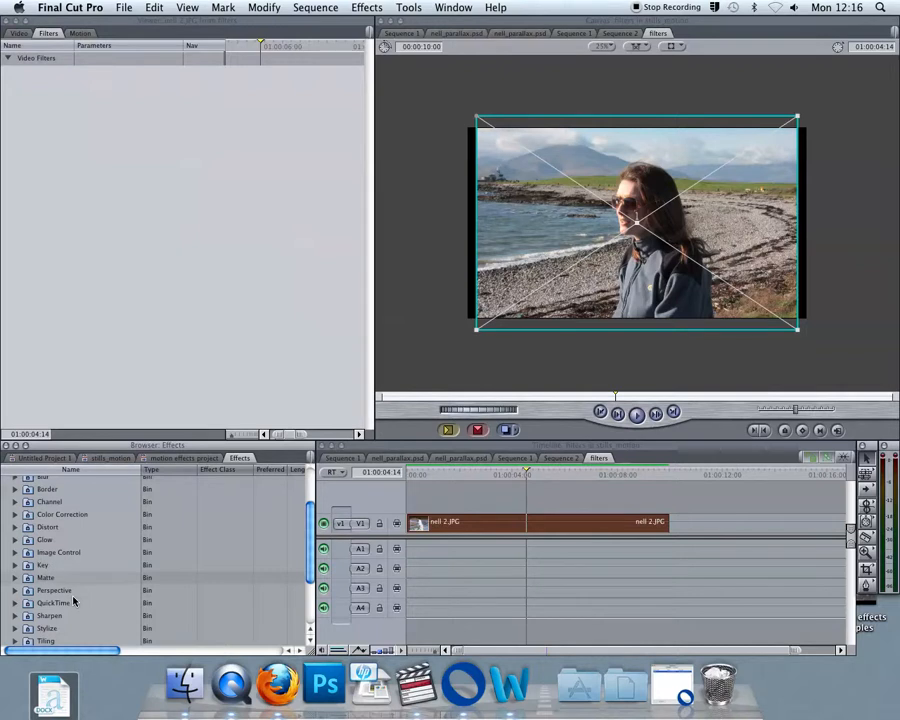
click(16, 591)
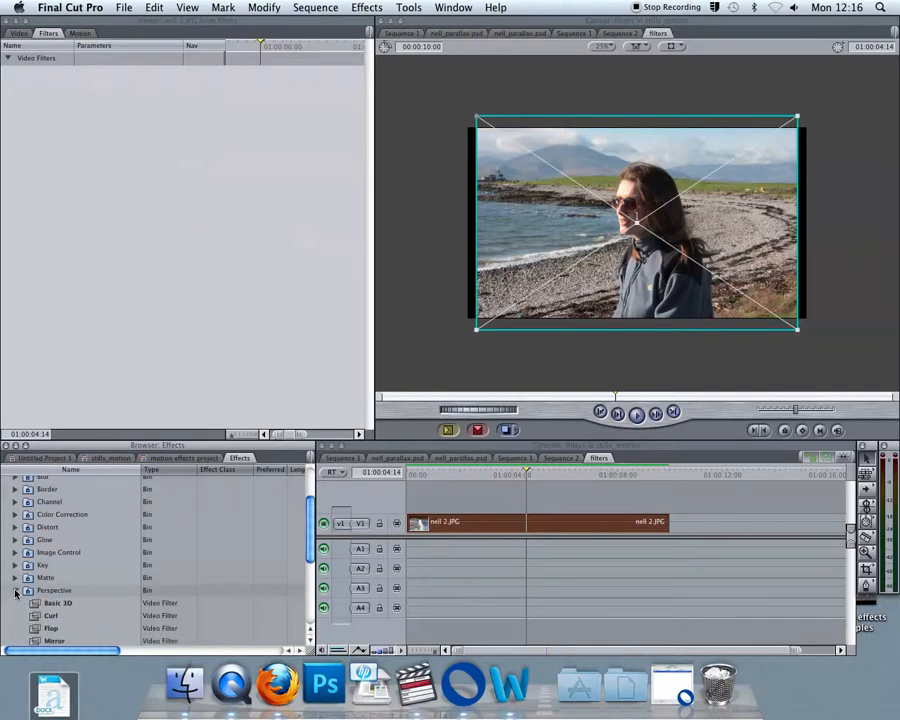
click(16, 591)
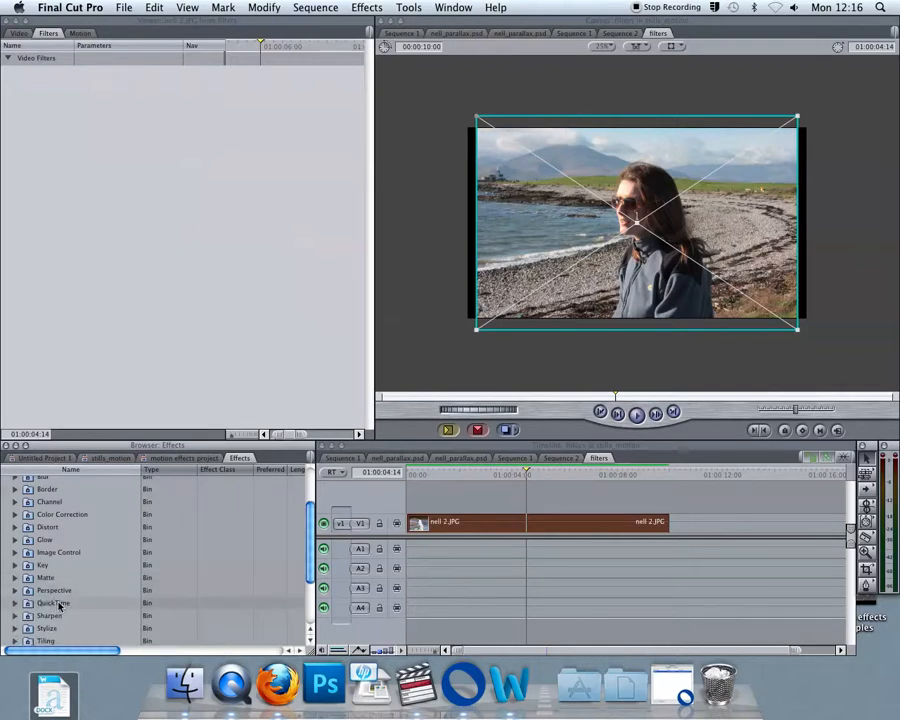
scroll(81, 603, down, 1)
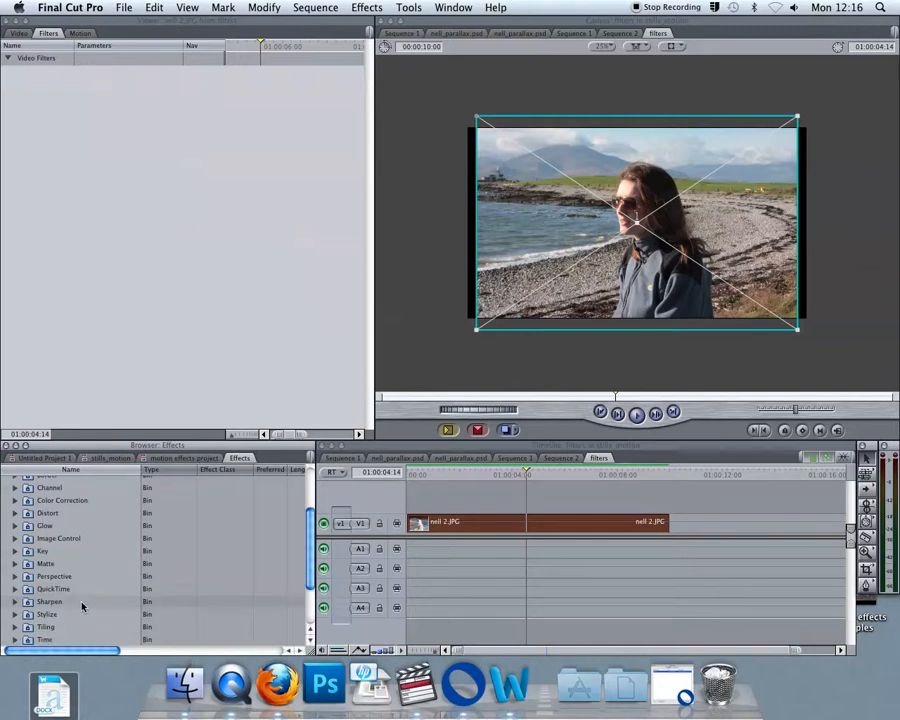
scroll(82, 606, down, 2)
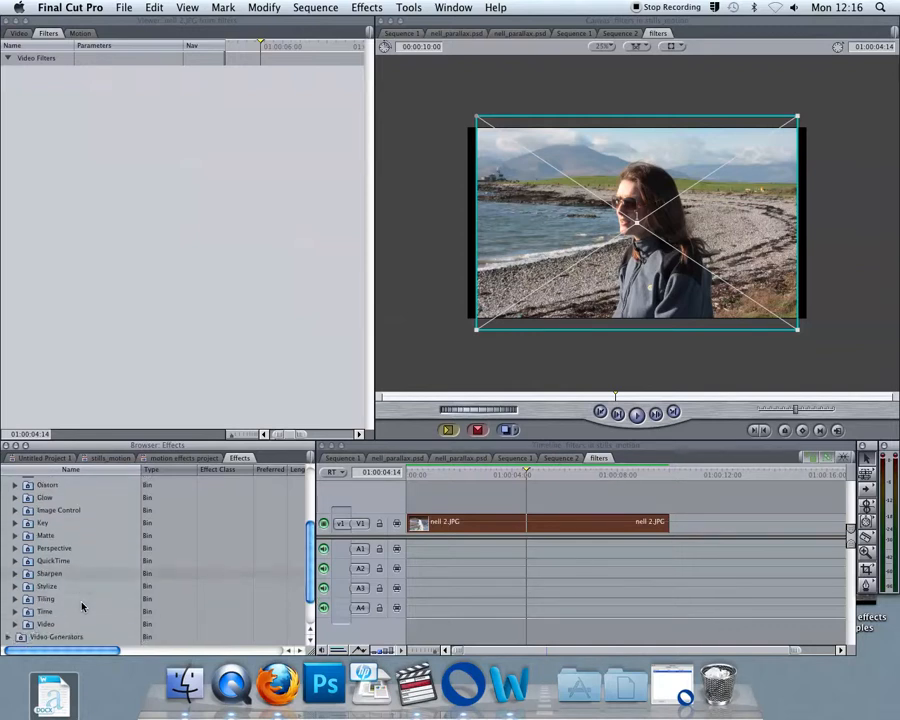
click(16, 611)
scroll(66, 602, down, 4)
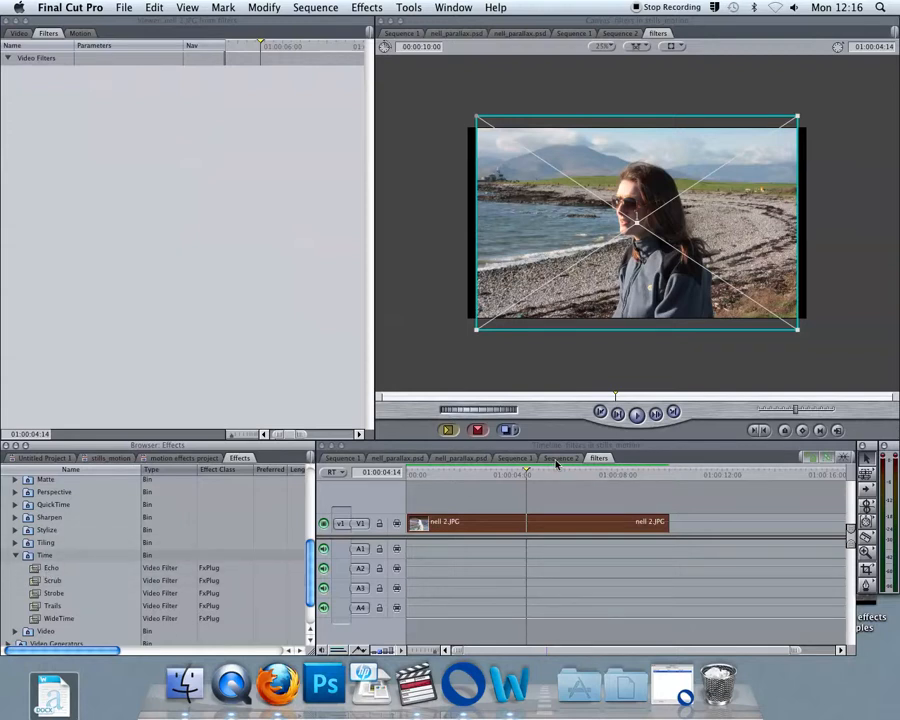
Switch to Sequence 1 and play the pan to smoke1 clip from 01:00:38:09
click(342, 458)
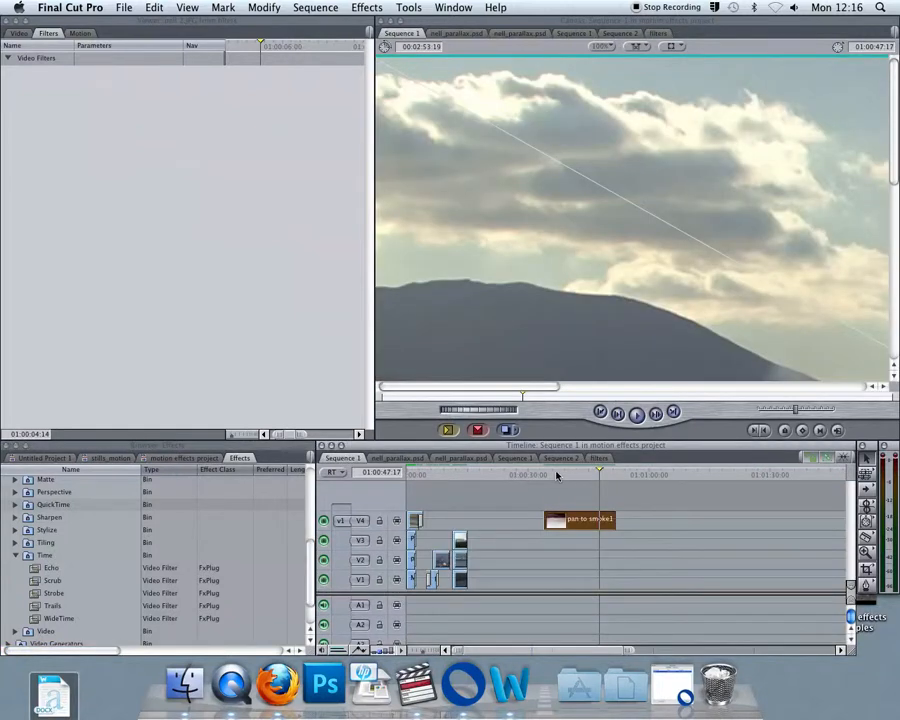
click(551, 475)
click(561, 475)
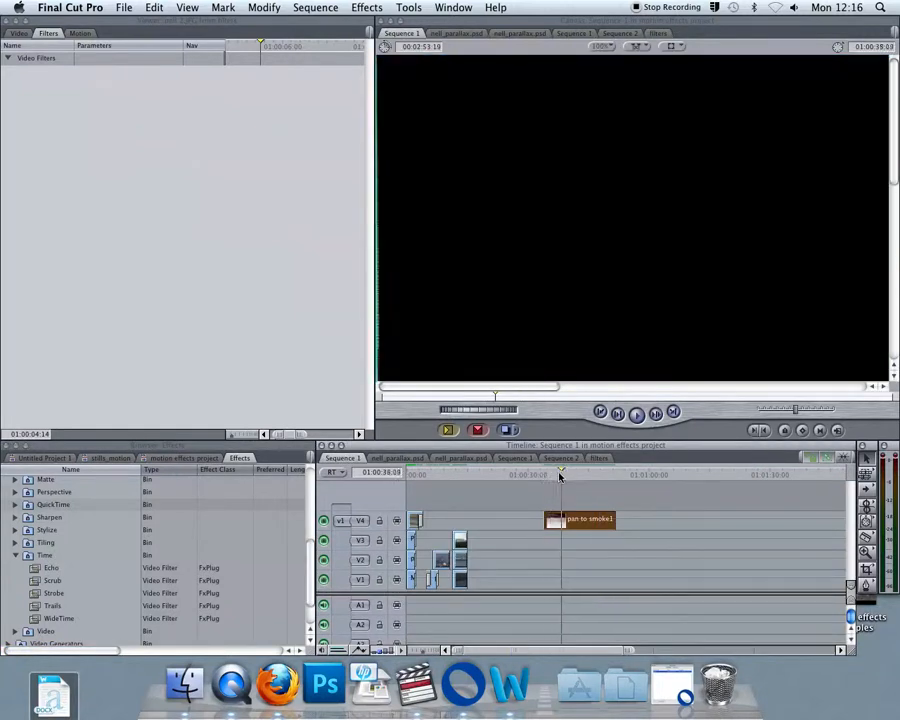
click(520, 289)
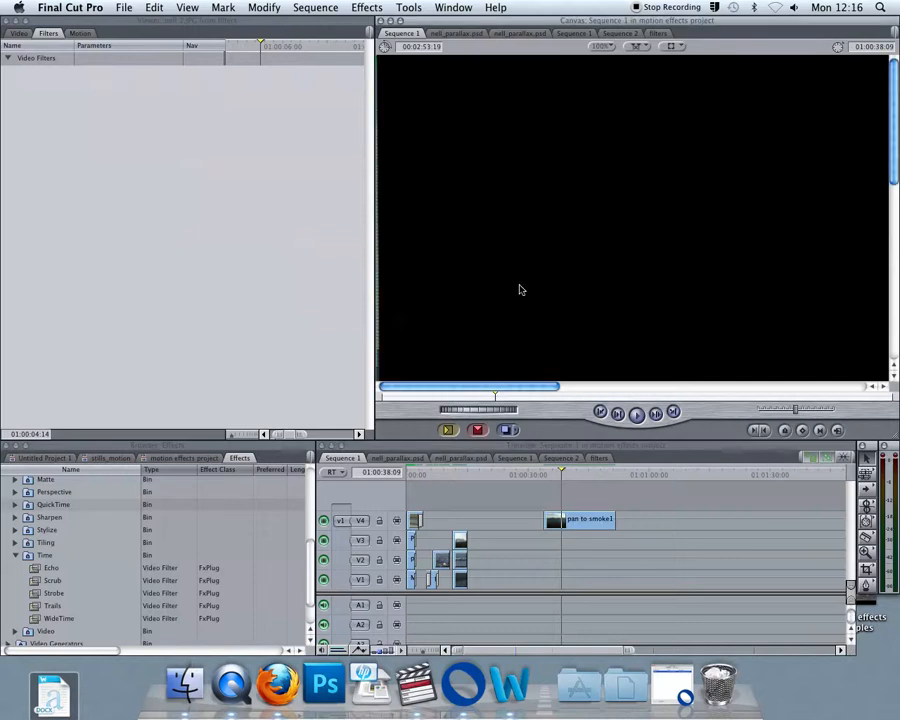
key(super+minus)
key(super+minus)
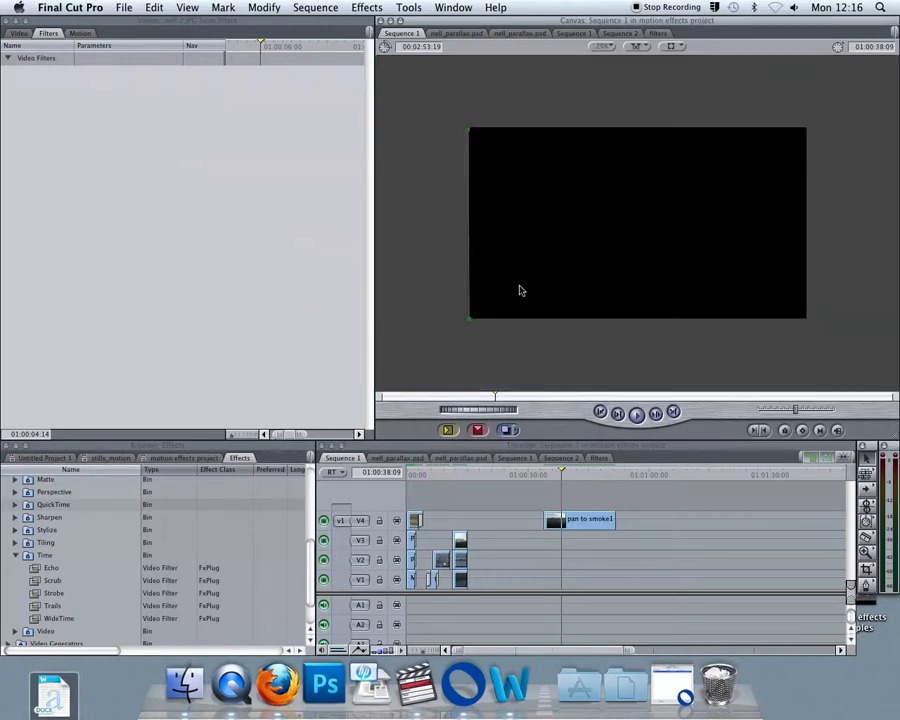
key(space)
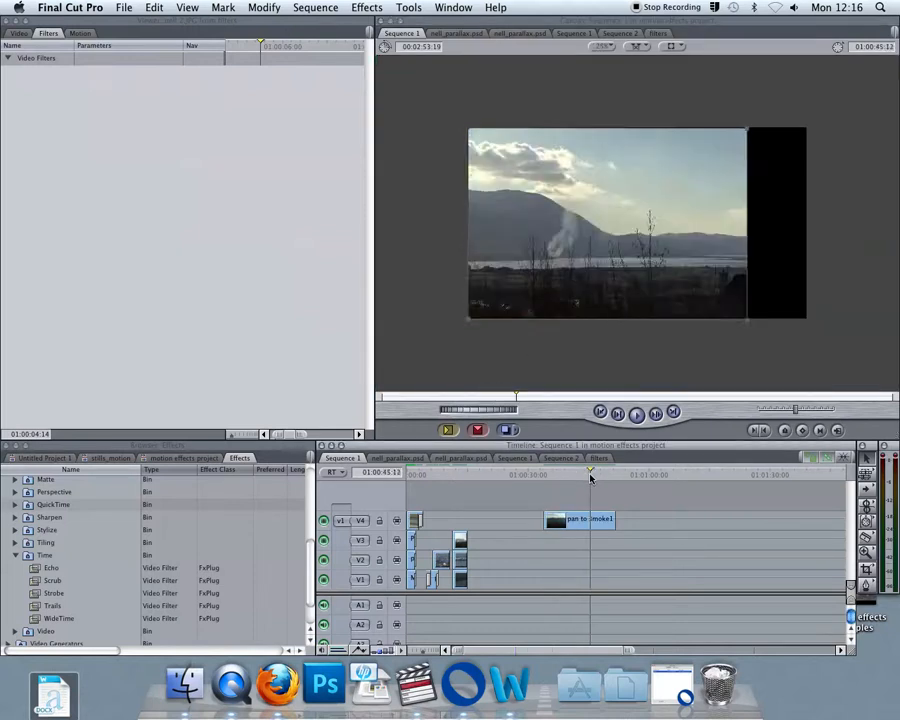
Show the motion effects project in the browser and expand its HDV Test bin
click(40, 459)
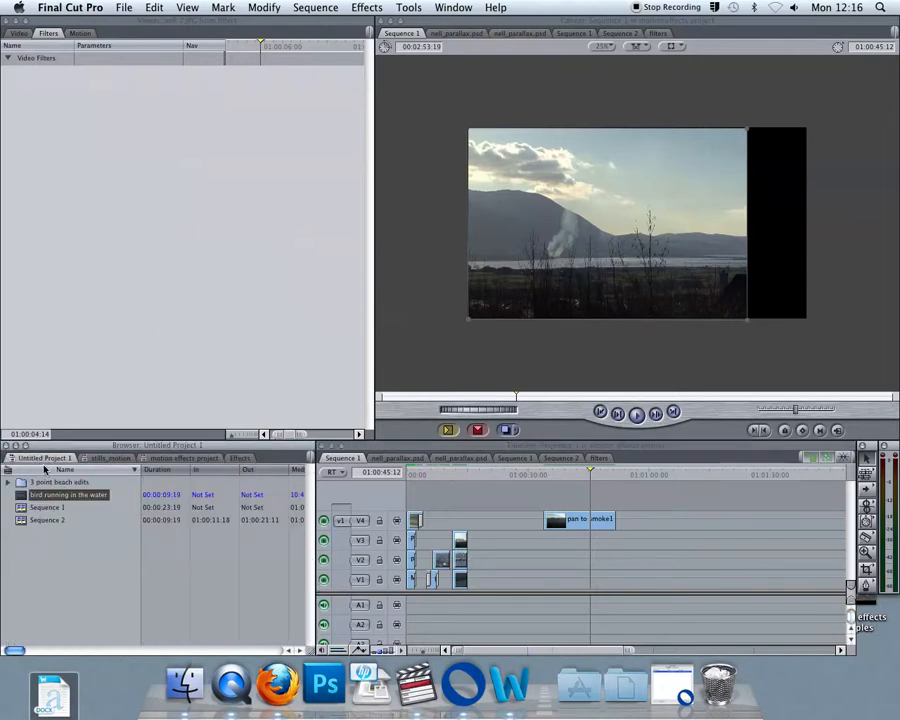
click(200, 459)
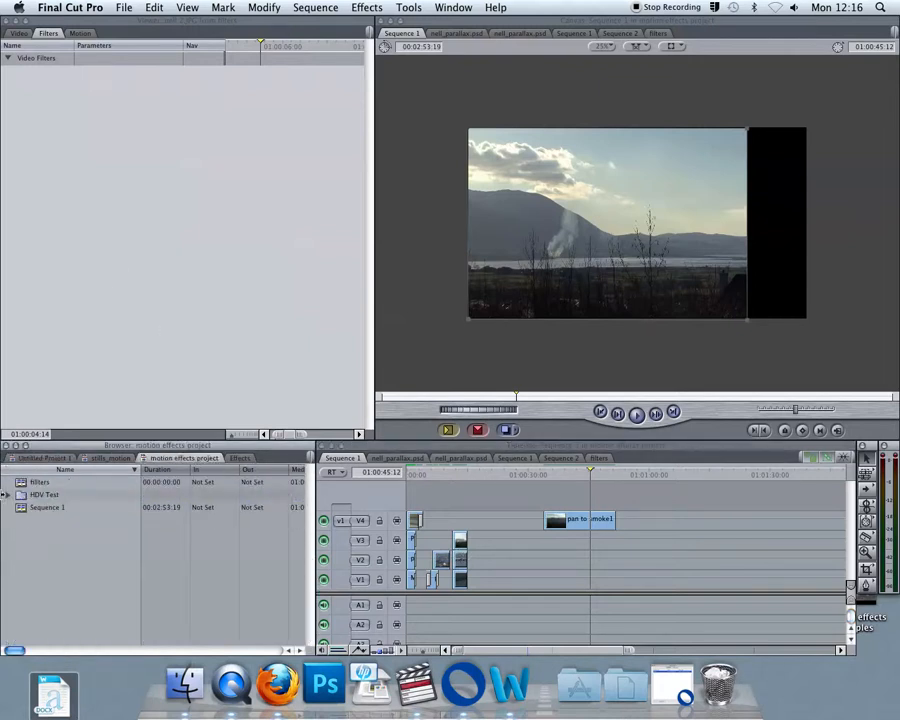
click(10, 494)
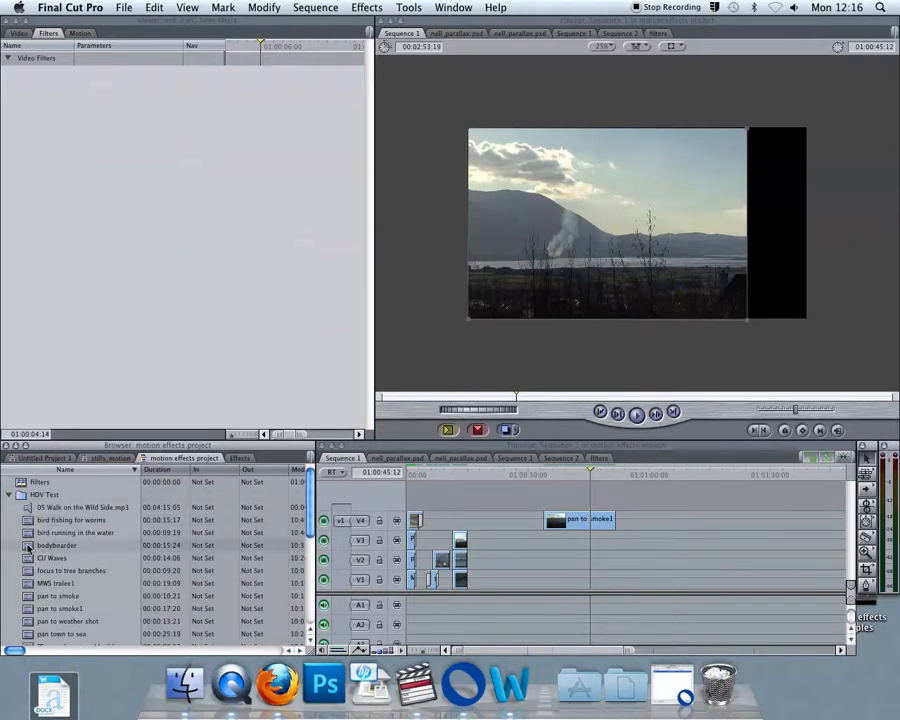
Try placing the bodyboarder clip on V2 of Sequence 1 beyond the pan to smoke1 clip, and remove it
double_click(28, 547)
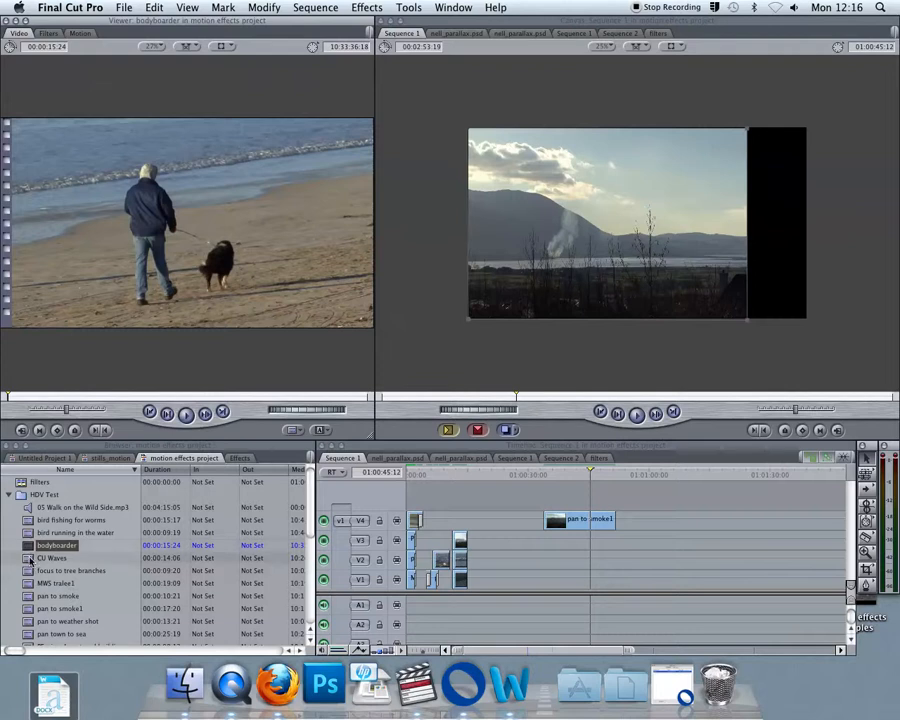
drag(27, 549, 686, 558)
click(690, 476)
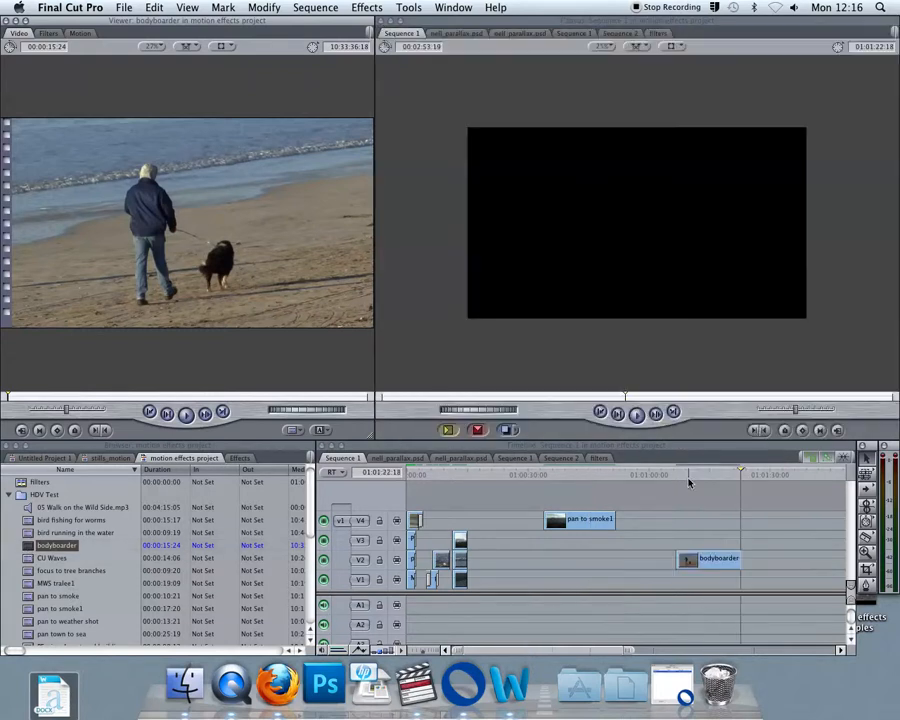
click(700, 559)
key(Delete)
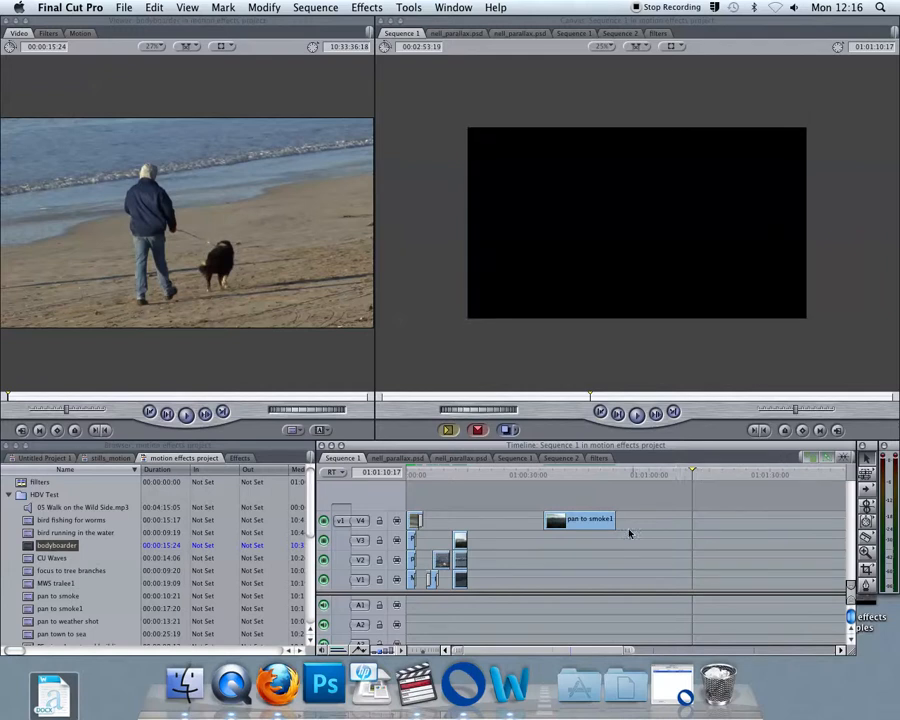
Delete the bird running in the water clip from Sequence 2 and collapse the HDV Test bin
click(560, 458)
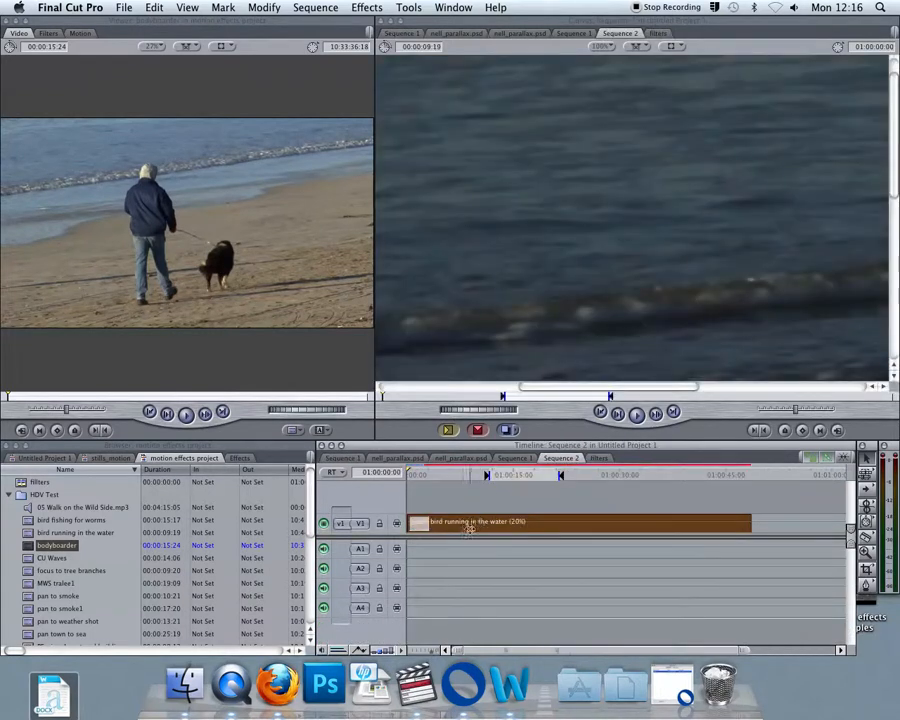
key(Delete)
click(12, 494)
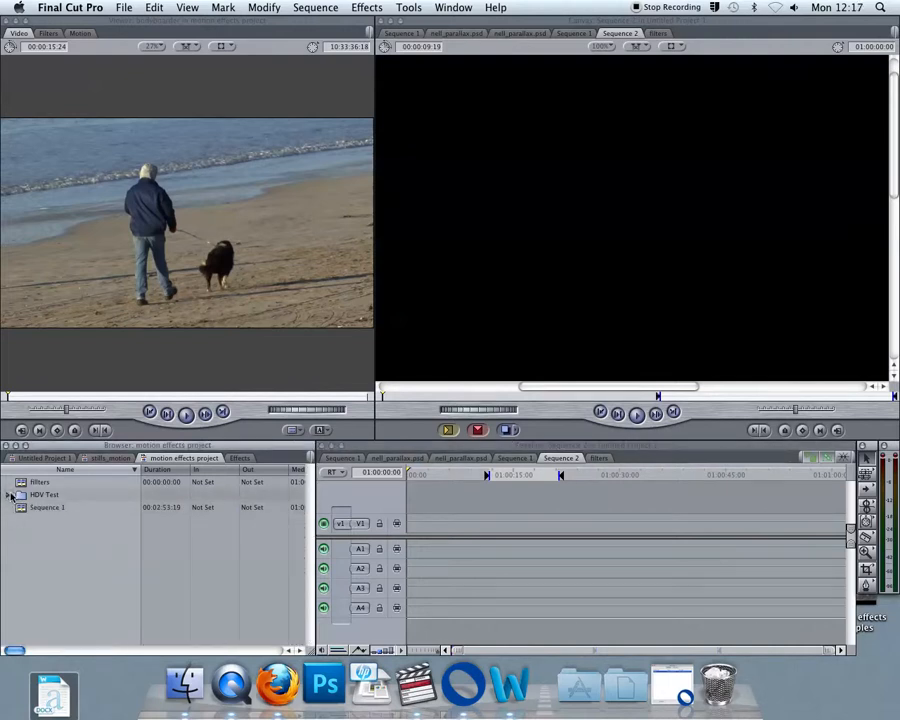
Place the long surf clip from Untitled Project 1's 3 point beach edits bin at Sequence 2's start on V1, matching the sequence settings to the clip
click(44, 458)
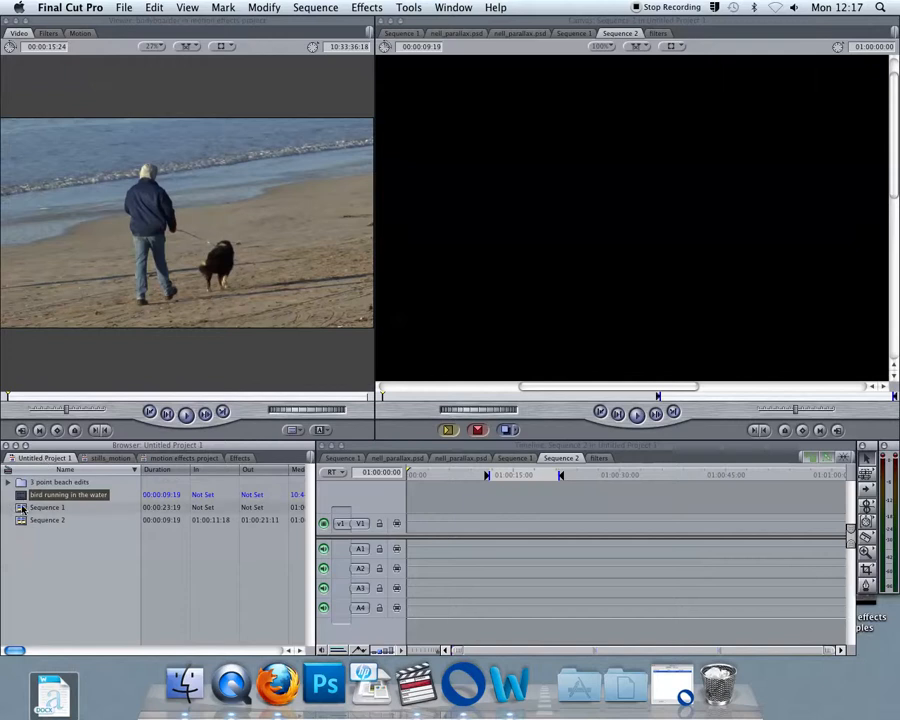
click(10, 483)
scroll(60, 545, down, 5)
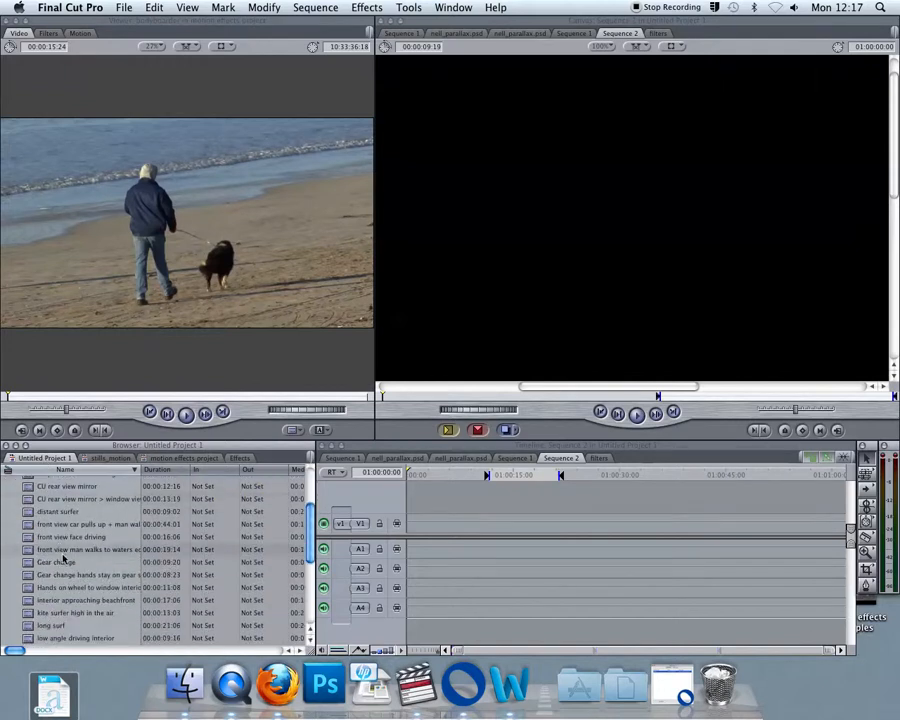
scroll(63, 563, down, 3)
drag(50, 583, 410, 523)
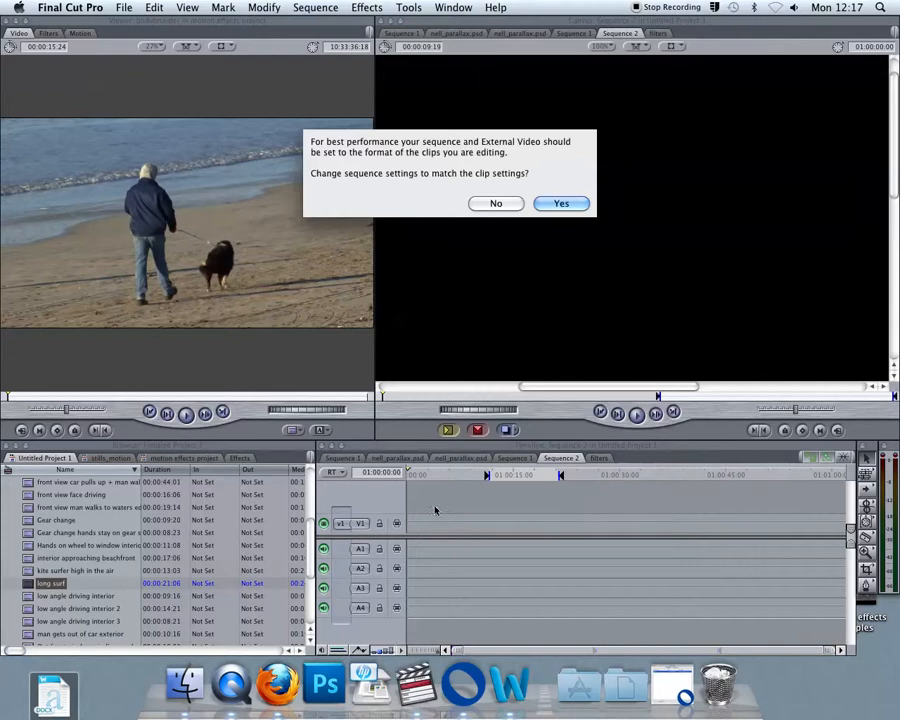
click(562, 203)
Set the Canvas view to 50% and play the long surf clip from its beginning
click(565, 323)
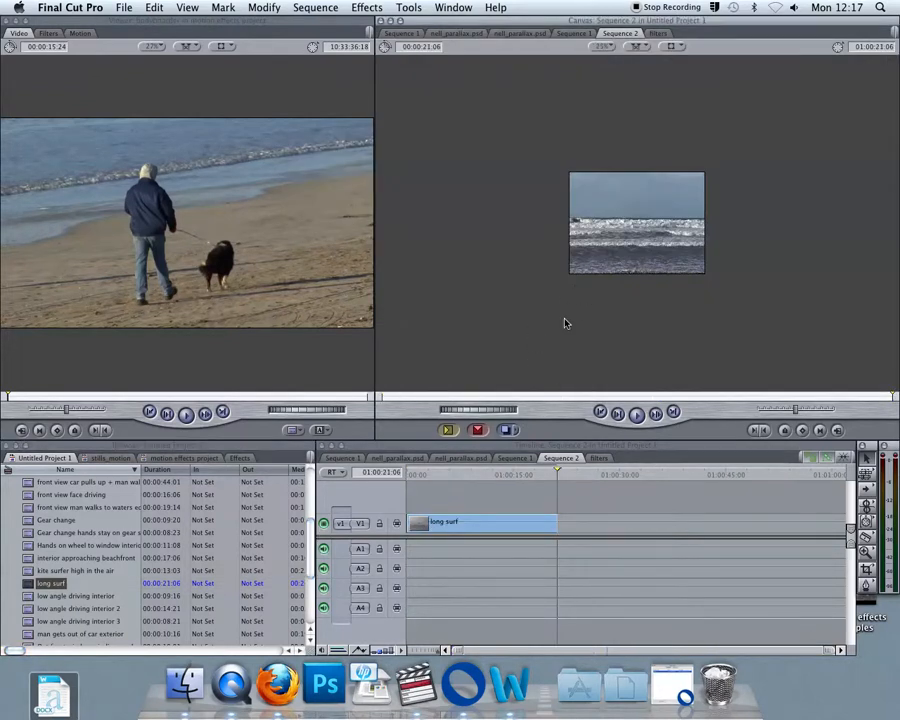
key(super+equal)
key(super+equal)
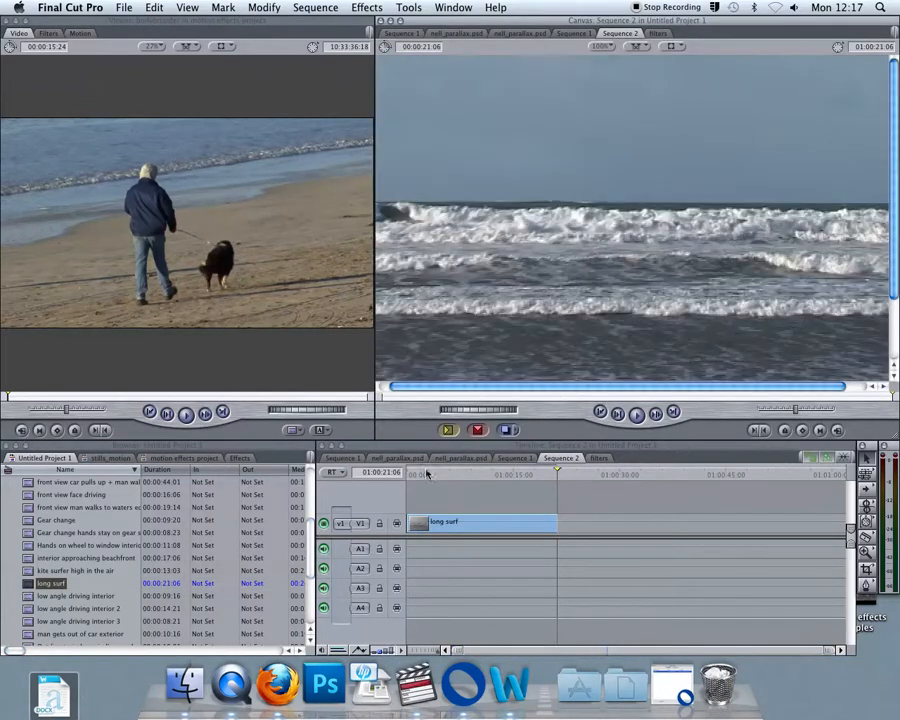
key(super+minus)
drag(425, 474, 405, 476)
key(space)
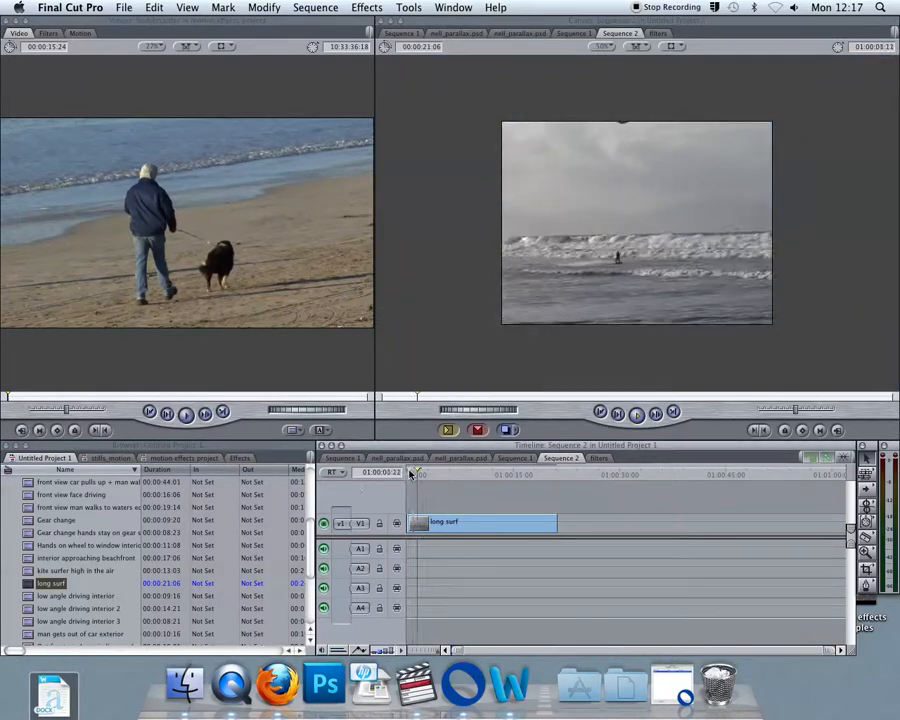
Apply the Strobe filter from the Time category to the long surf clip and change the real-time playback setting to preview it without rendering
click(233, 458)
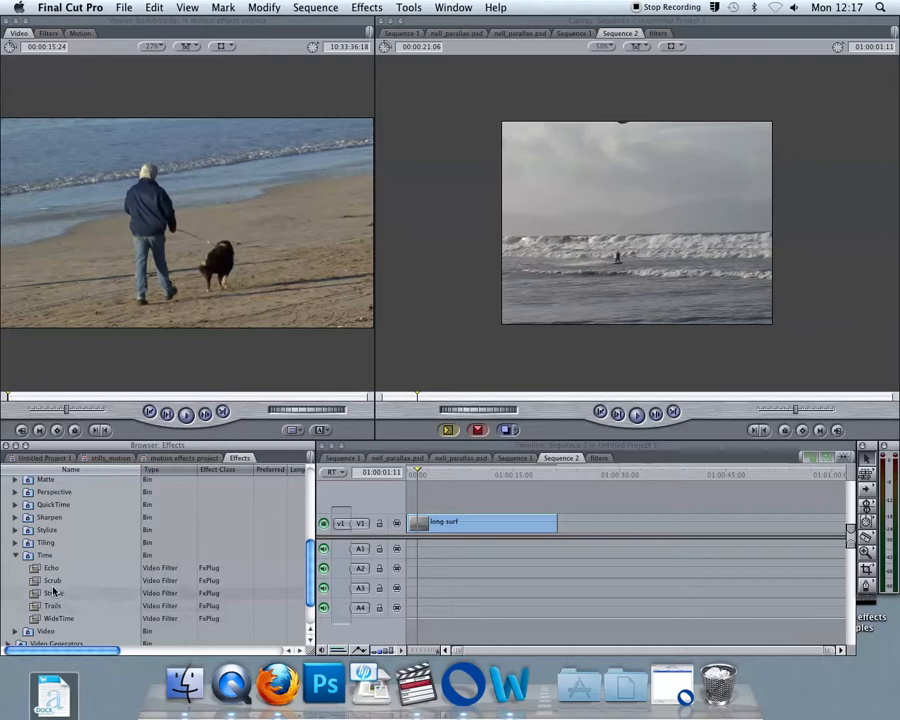
drag(35, 596, 440, 524)
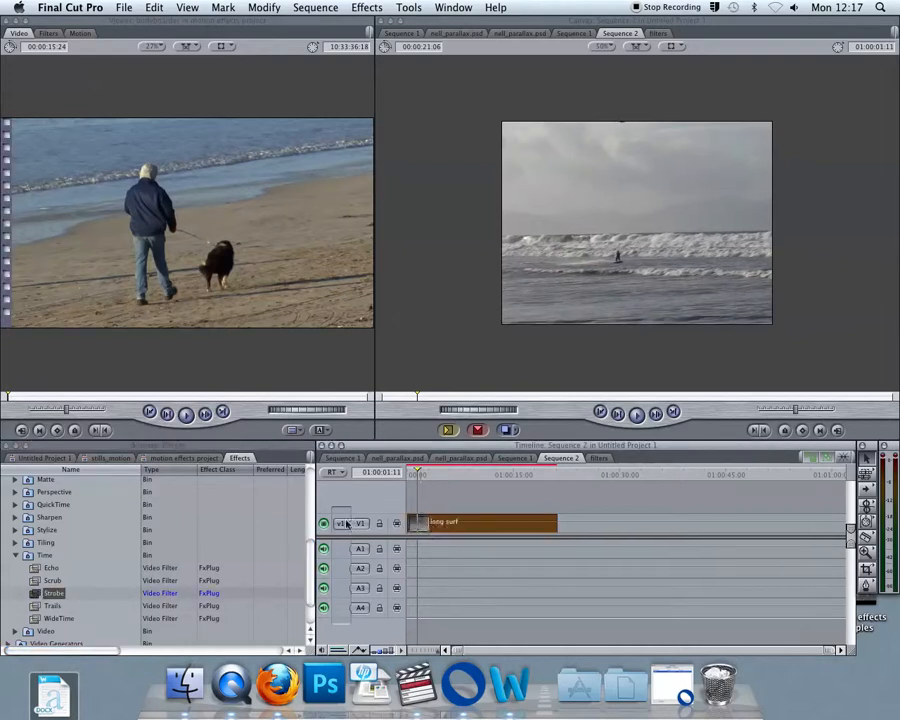
click(333, 472)
click(370, 442)
Play the long surf clip with its Strobe filter from 01:00:00:20
click(416, 473)
drag(416, 473, 413, 474)
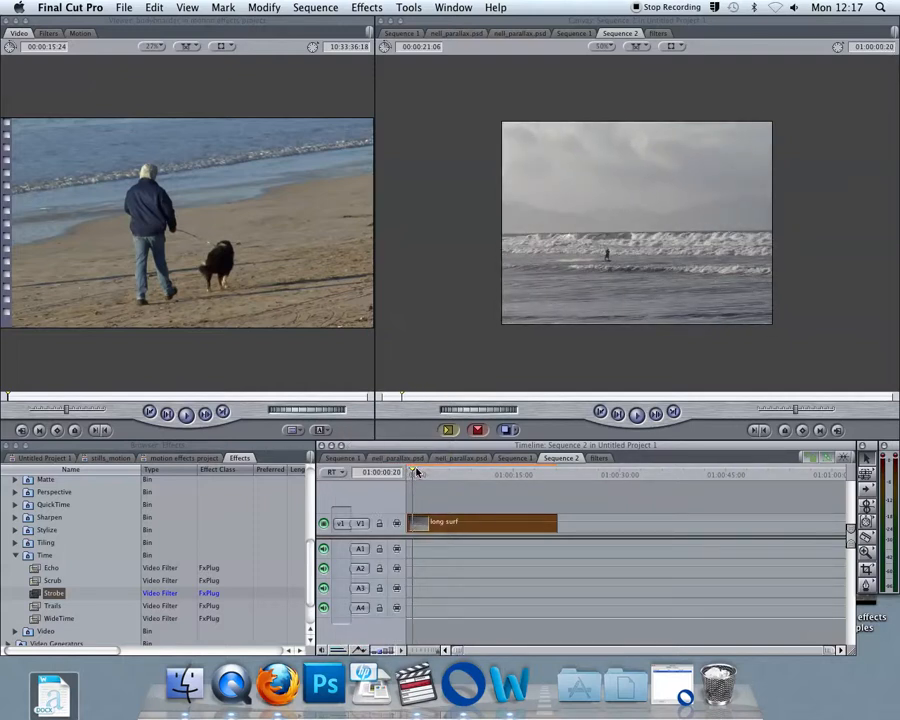
key(space)
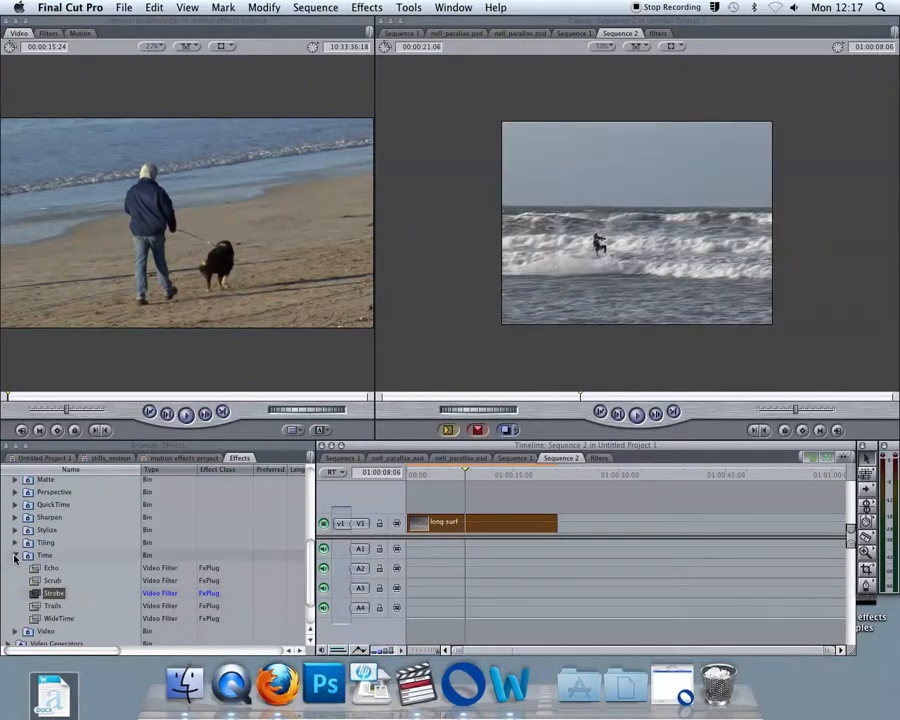
Collapse the Time category and return to the earlier video filter categories around Distort and Glow
click(15, 554)
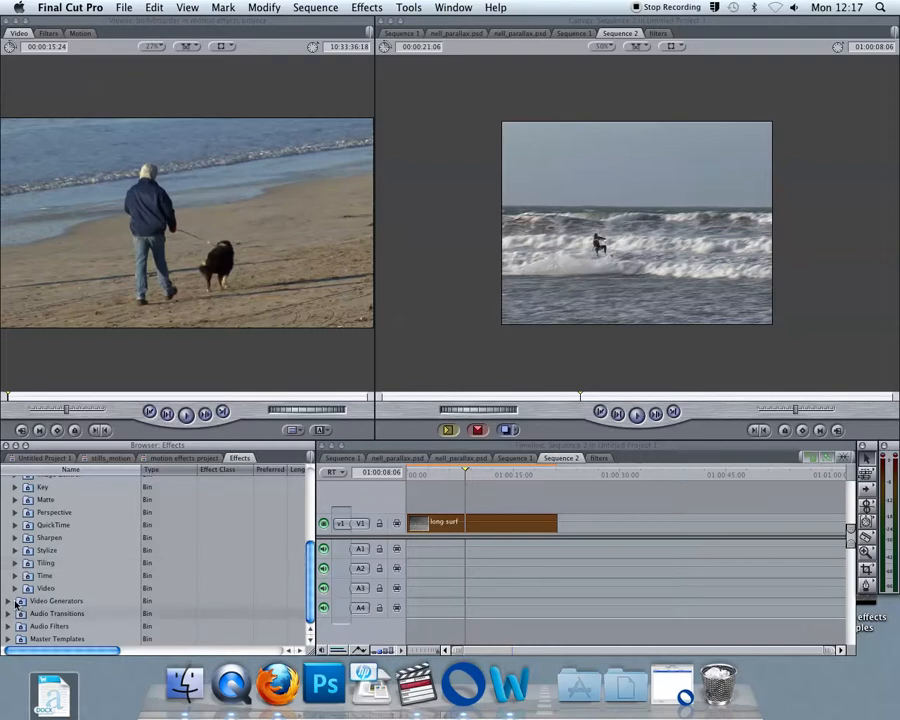
scroll(16, 602, up, 2)
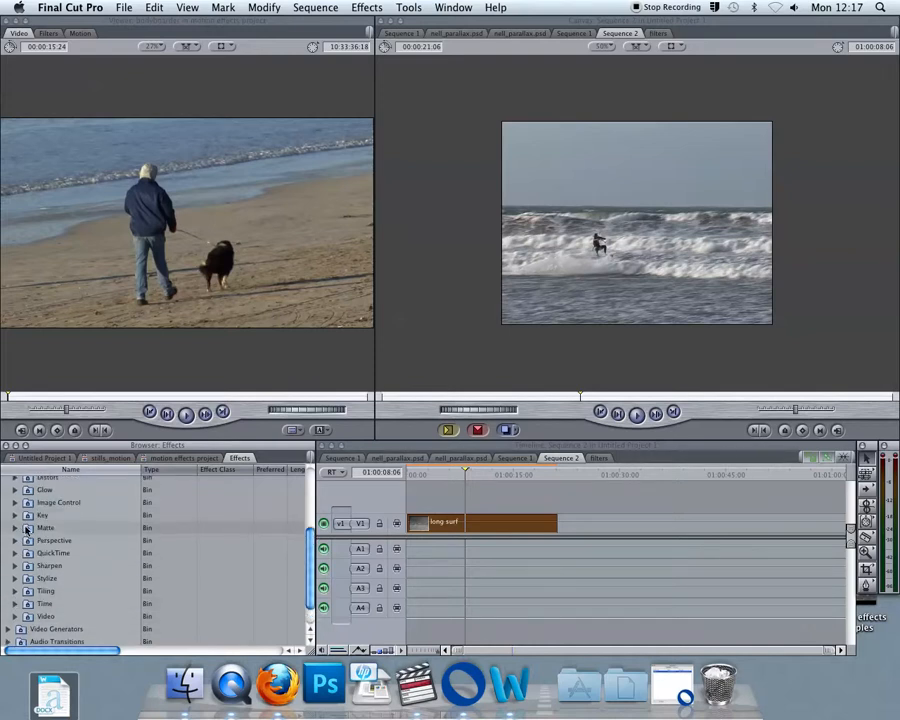
scroll(30, 530, up, 5)
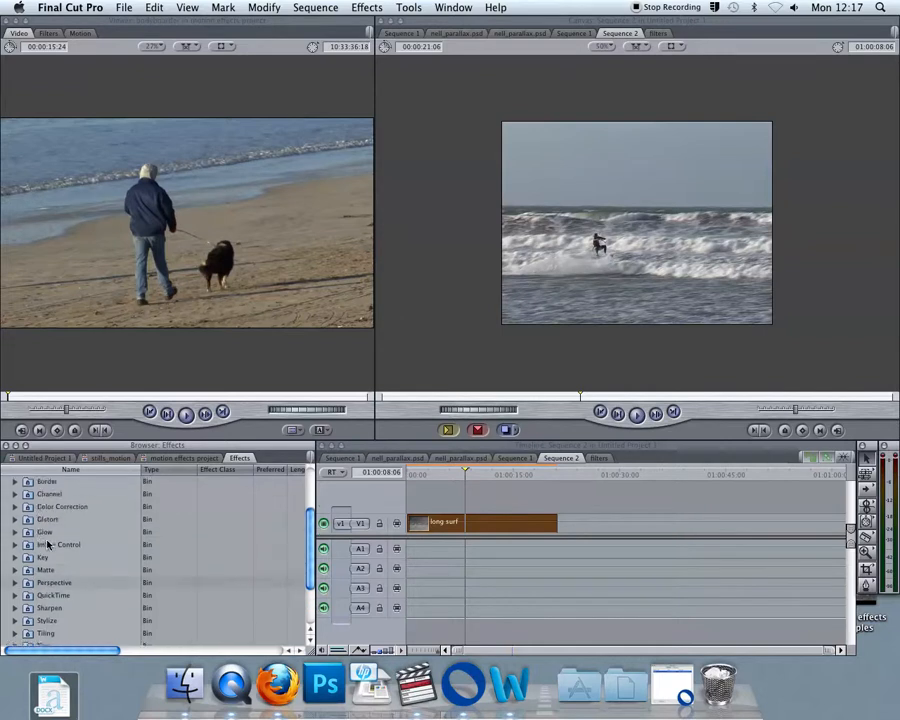